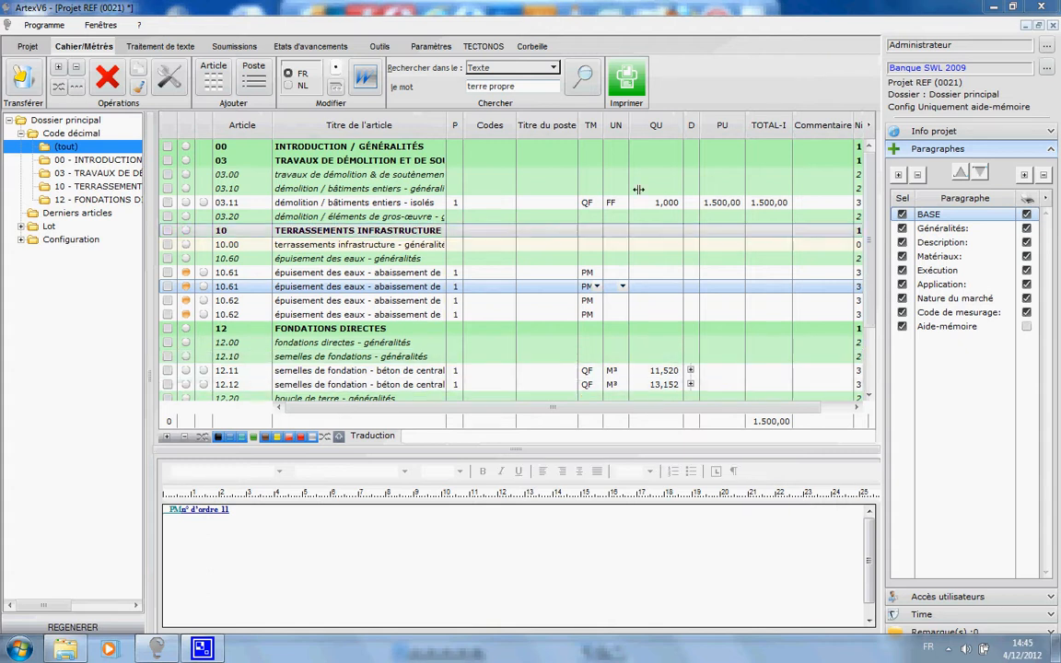
Step: Look through the print options offered for the complete current article list
{"action": "left_click", "coordinate": [626, 78]}
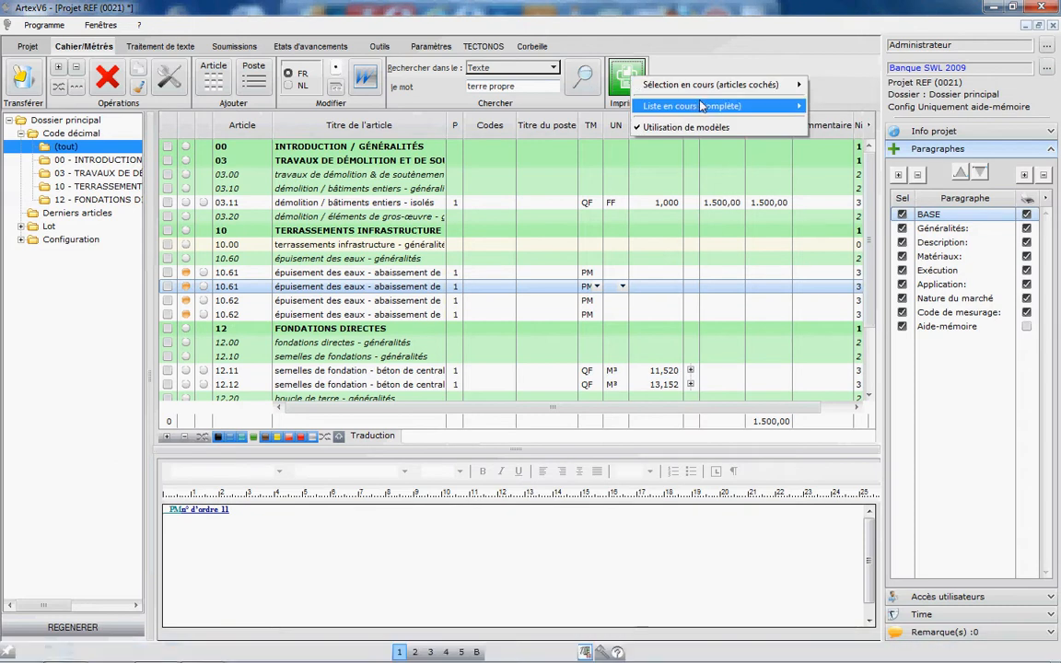
{"action": "mouse_move", "coordinate": [700, 107]}
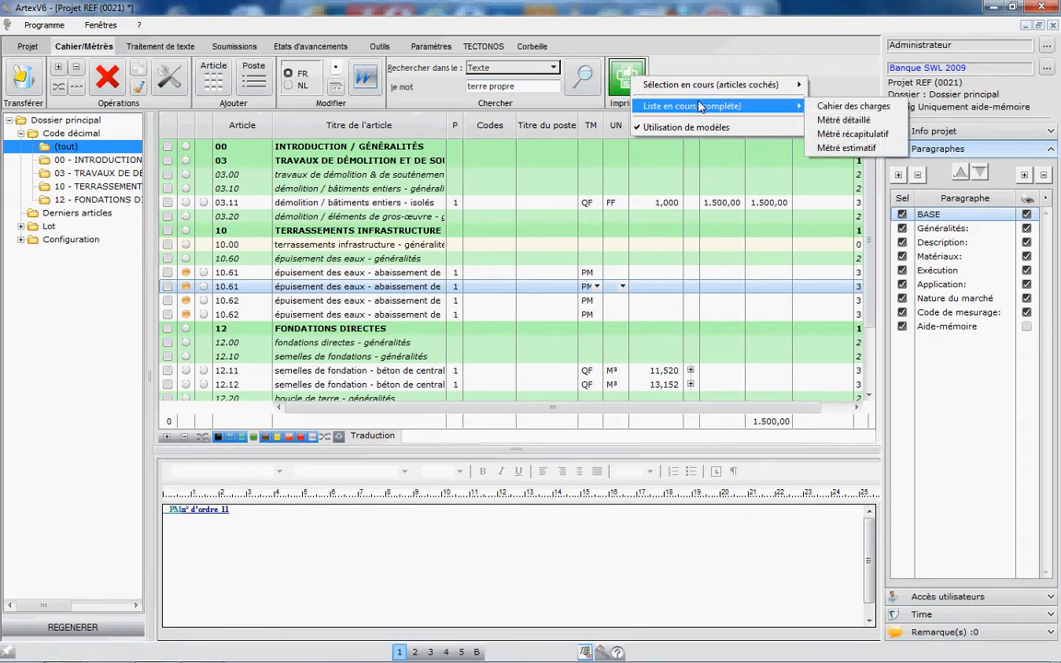
{"action": "left_click", "coordinate": [361, 274]}
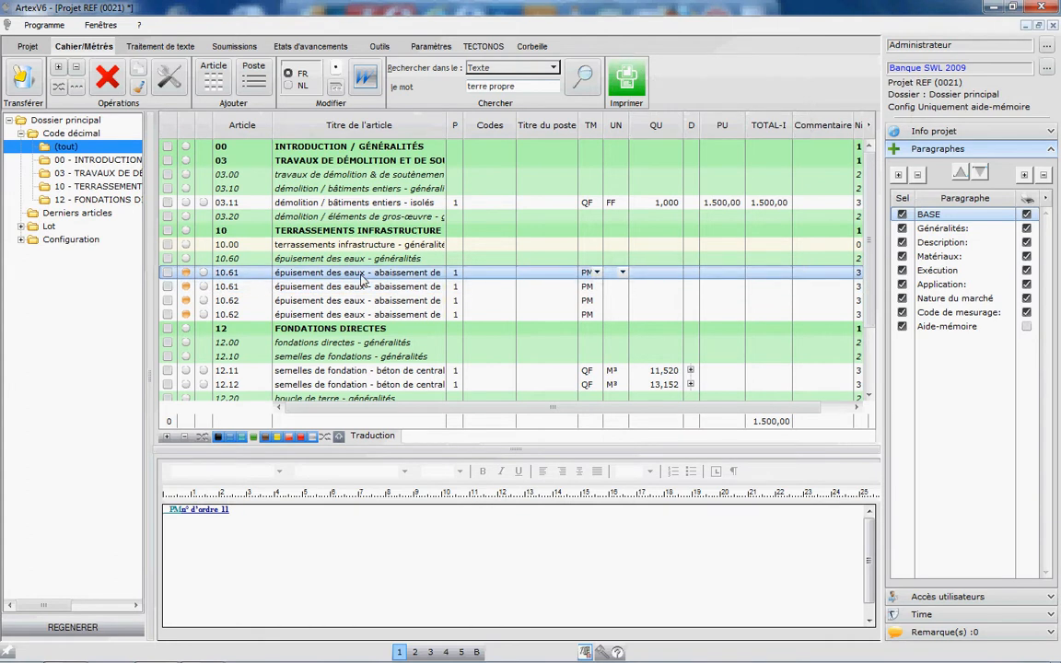
Step: Open the Uniquement aide-mémoire configuration under Cahier des charges et métrés and select its Aide-mémoire paragraph
{"action": "left_click", "coordinate": [20, 240]}
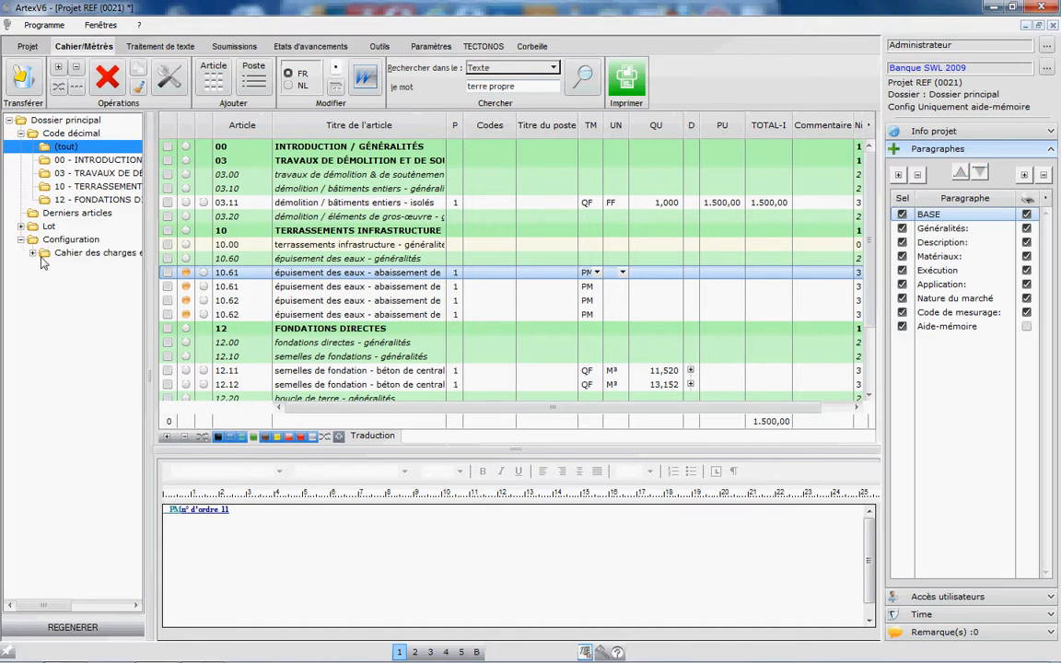
{"action": "left_click", "coordinate": [33, 253]}
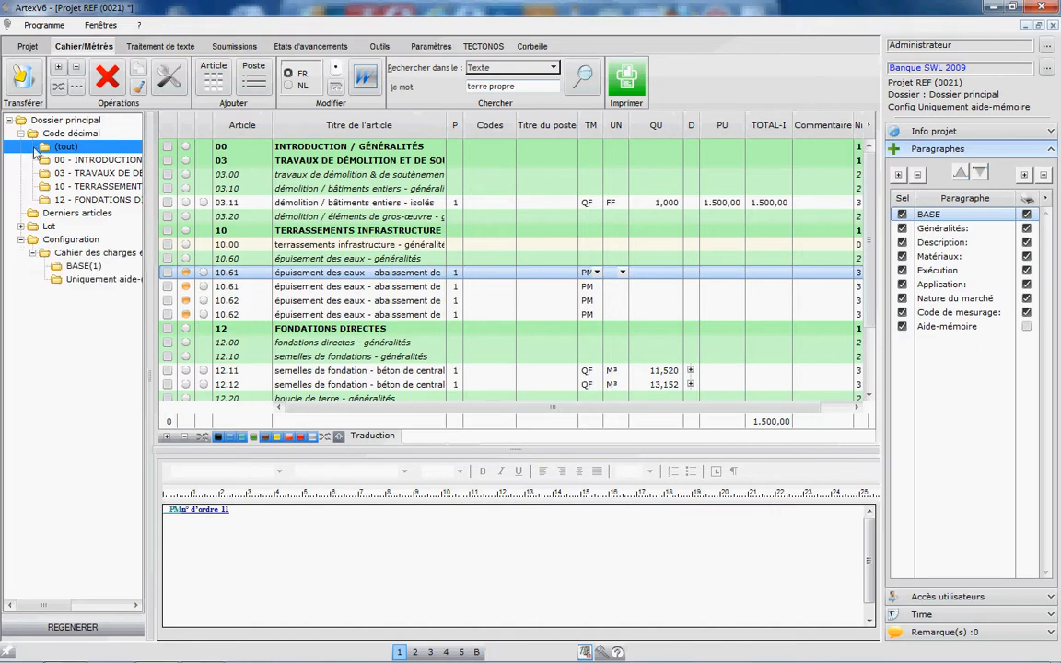
{"action": "left_click", "coordinate": [96, 281]}
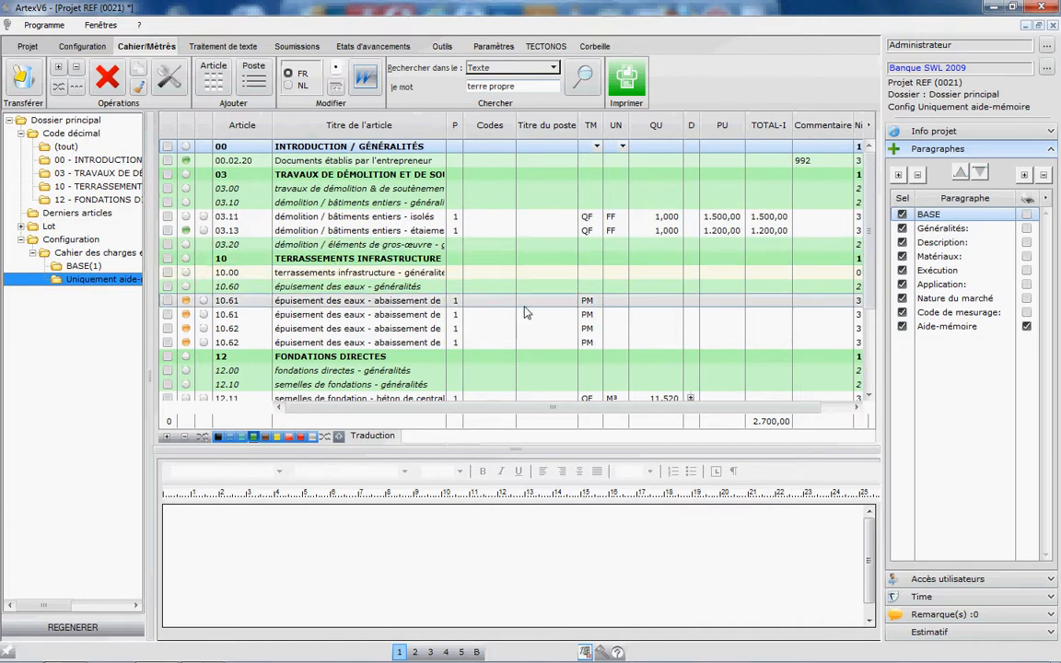
{"action": "left_click", "coordinate": [952, 327]}
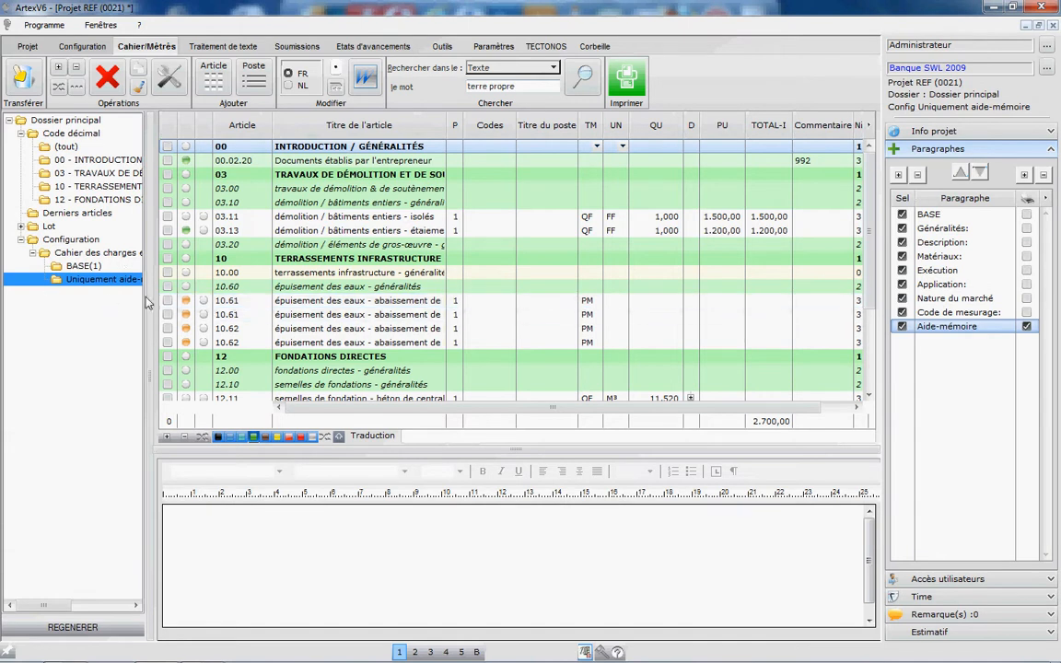
{"action": "left_click_drag", "start_coordinate": [150, 296], "coordinate": [200, 294]}
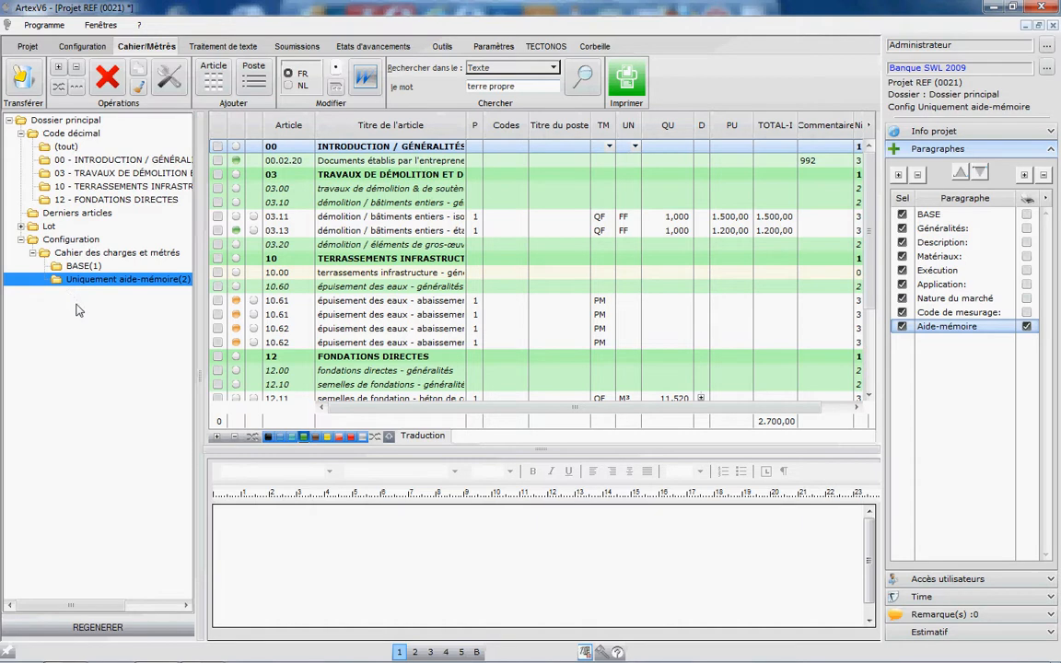
Step: Filter the configuration to green-marked articles only, and then invert the colour filter and reapply it to exclude the green ones
{"action": "left_click", "coordinate": [71, 49]}
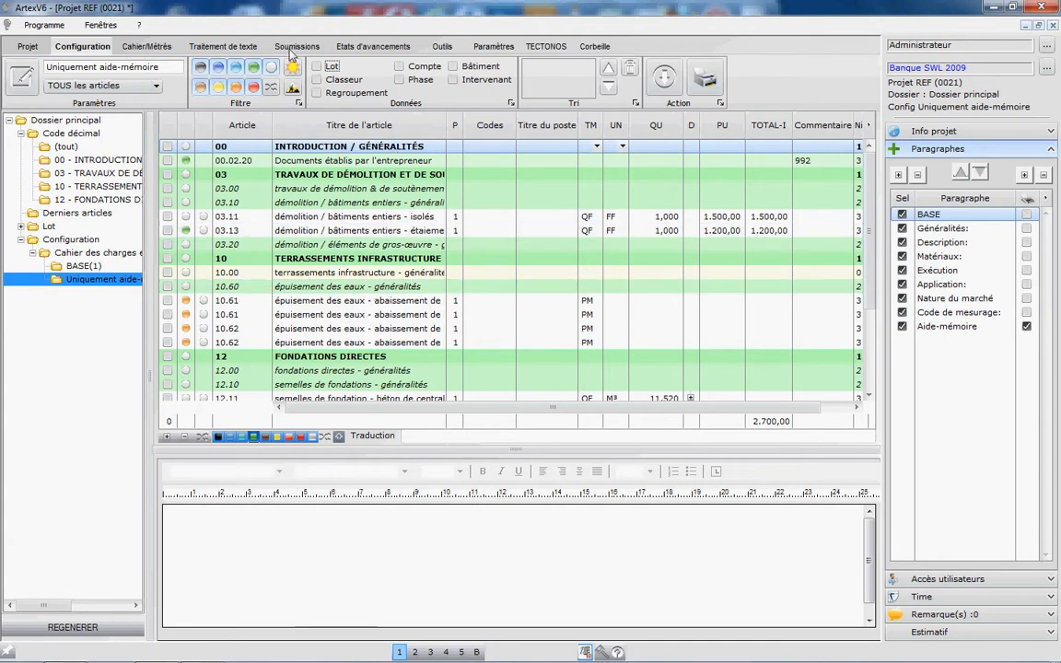
{"action": "left_click", "coordinate": [255, 70]}
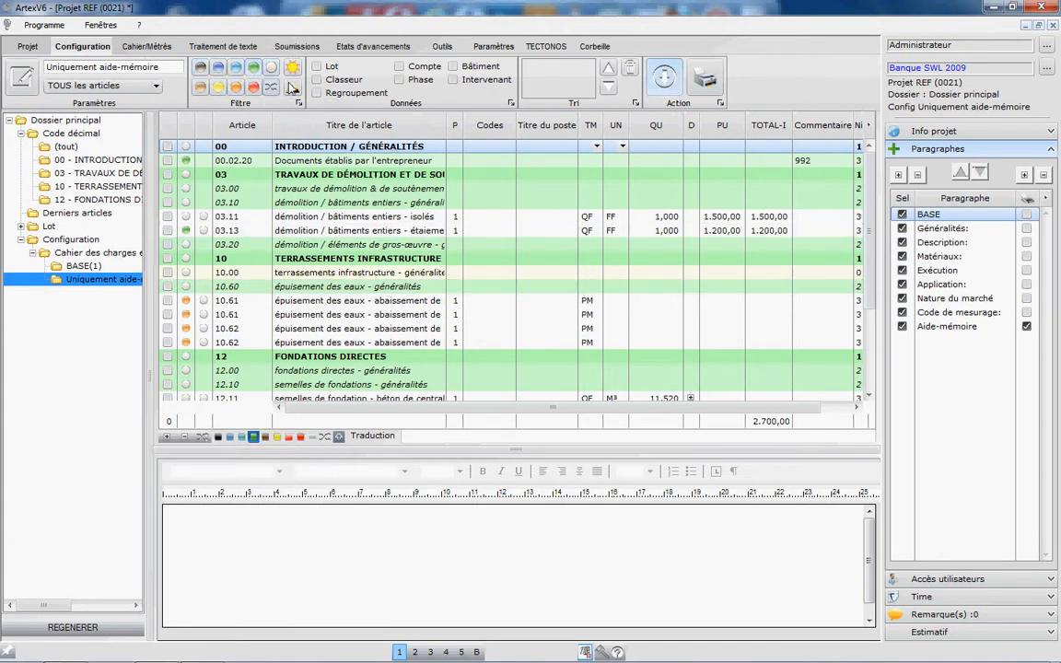
{"action": "left_click", "coordinate": [669, 76]}
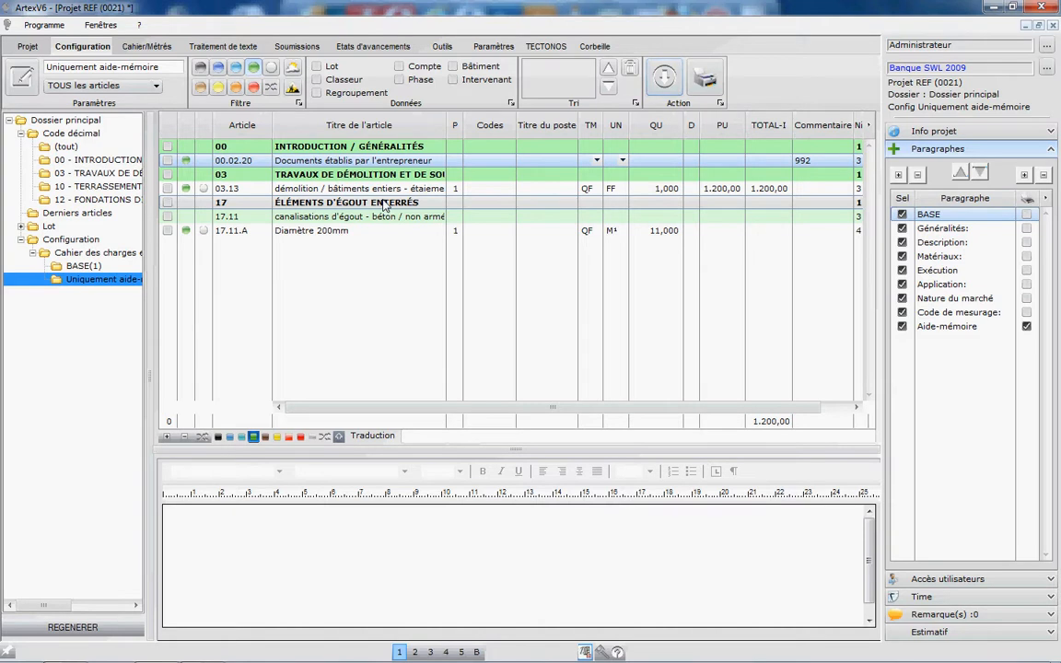
{"action": "left_click", "coordinate": [268, 89]}
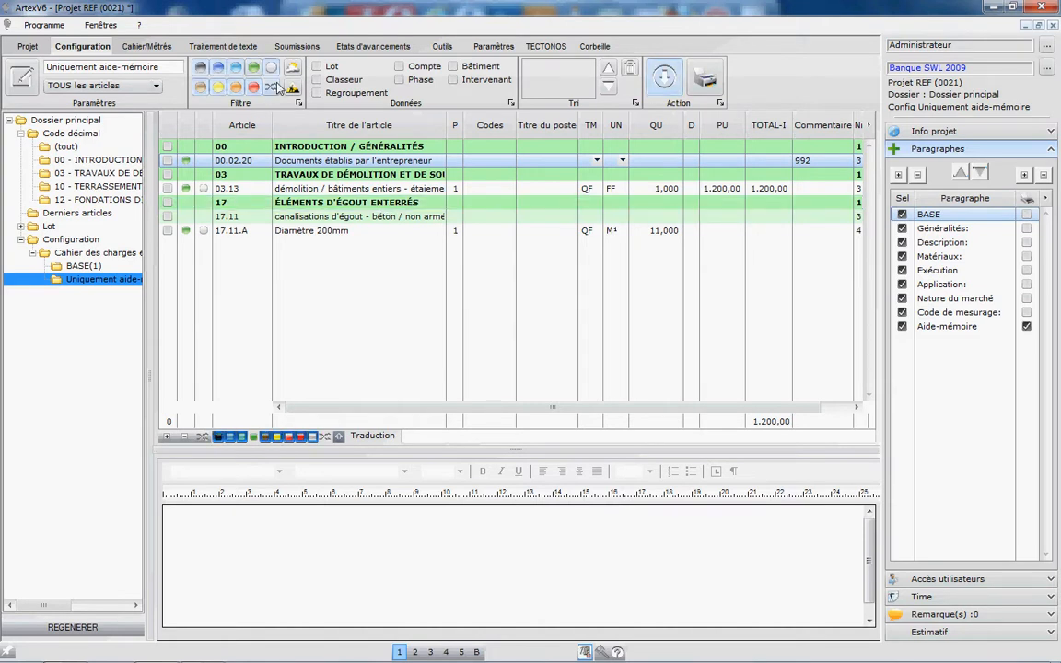
{"action": "left_click", "coordinate": [664, 77]}
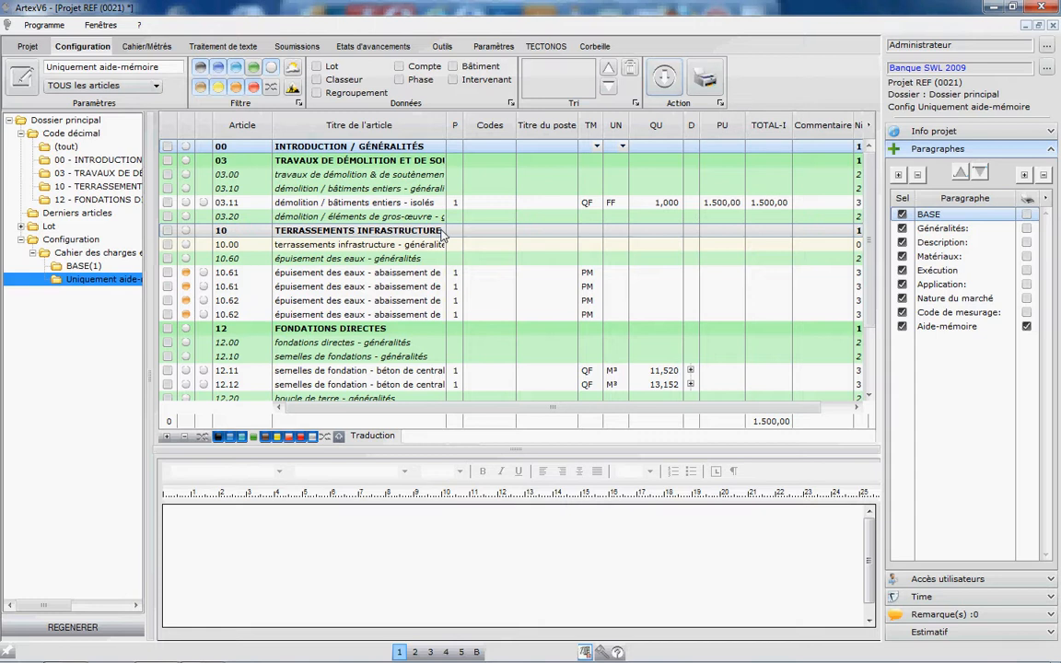
{"action": "left_click", "coordinate": [162, 67]}
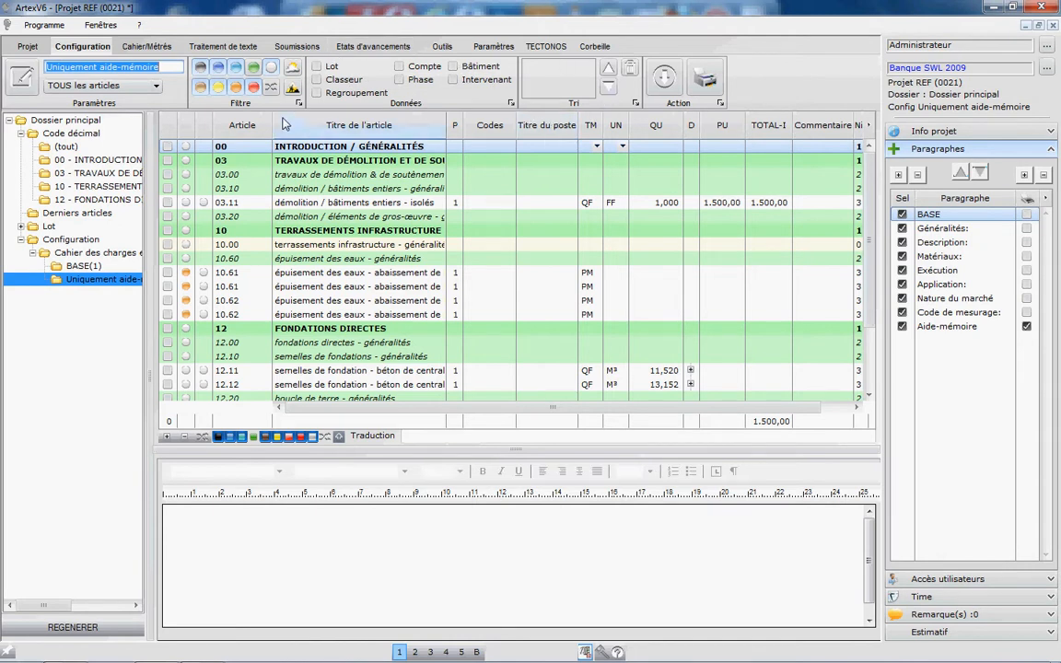
{"action": "left_click", "coordinate": [706, 81]}
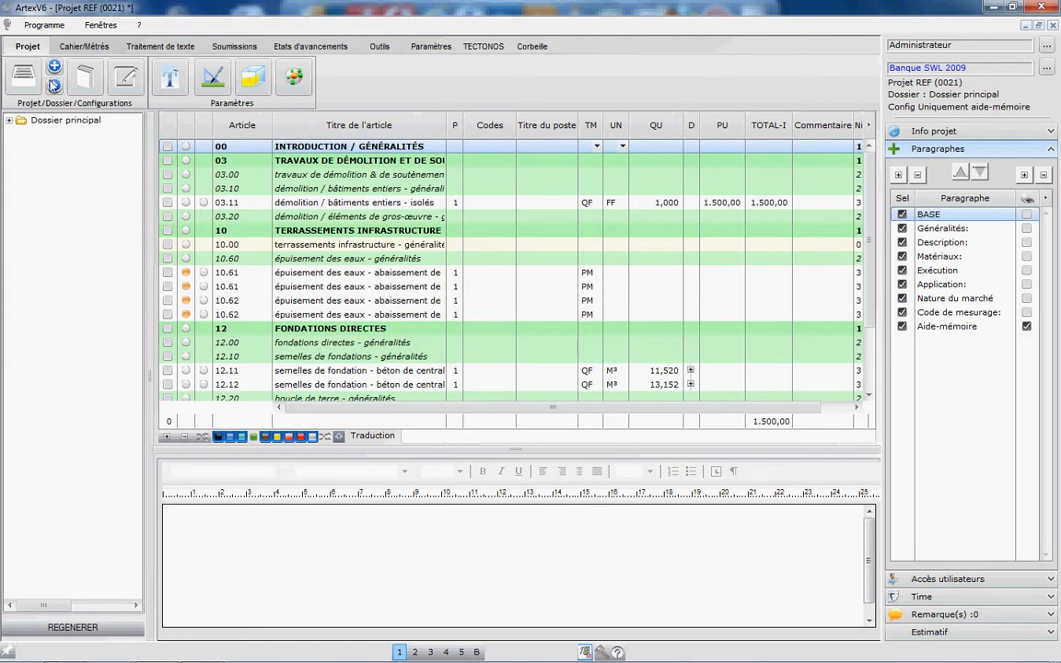
{"action": "left_click", "coordinate": [8, 120]}
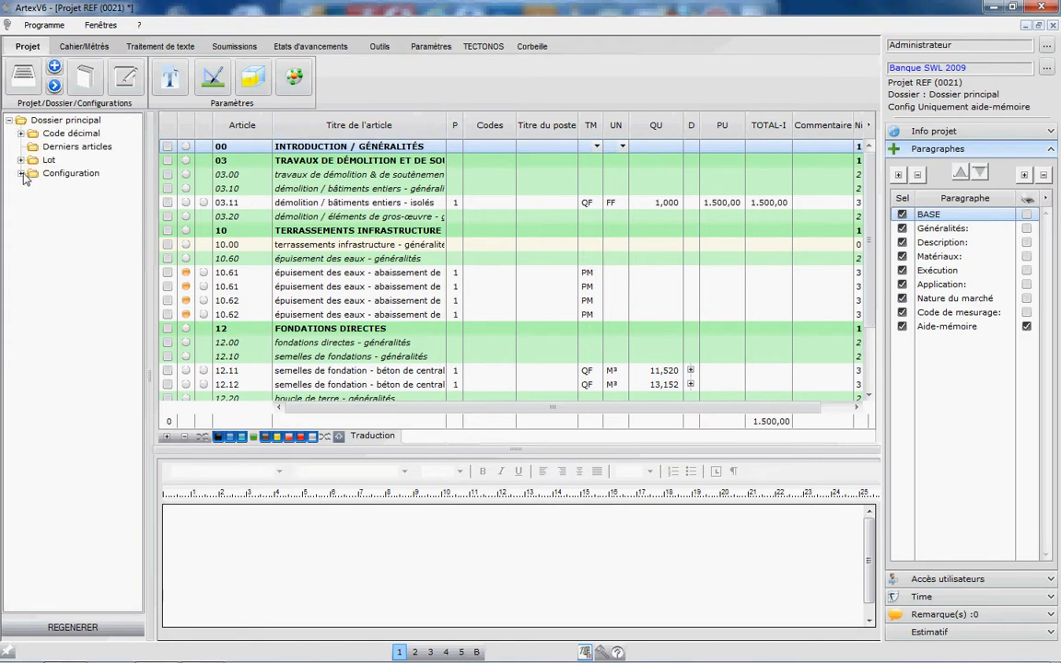
{"action": "left_click", "coordinate": [21, 173]}
{"action": "left_click", "coordinate": [33, 187]}
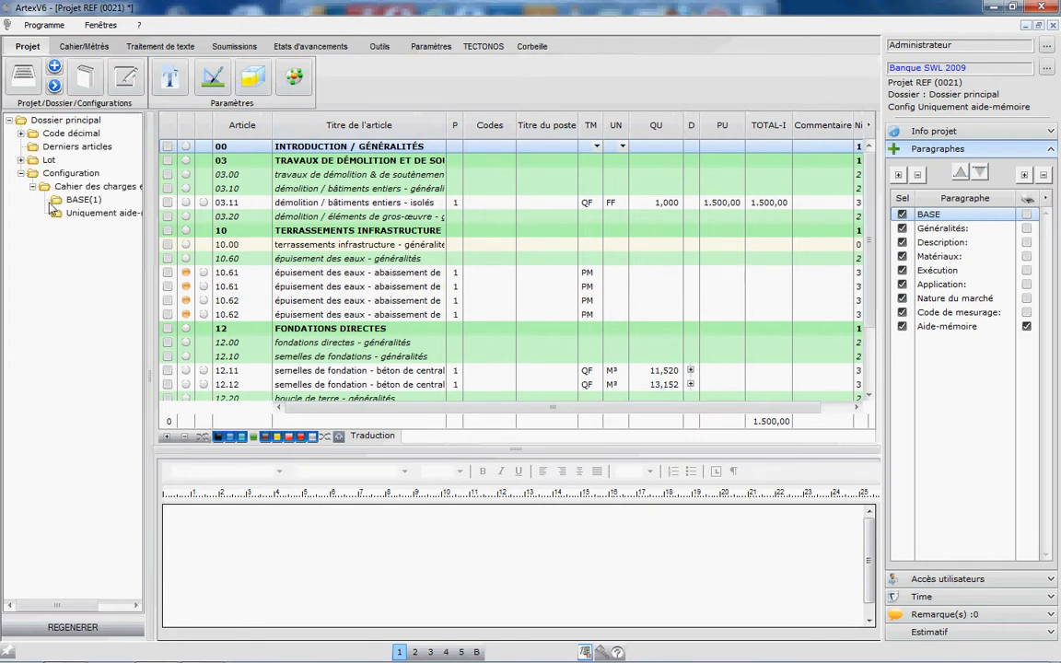
{"action": "double_click", "coordinate": [107, 213]}
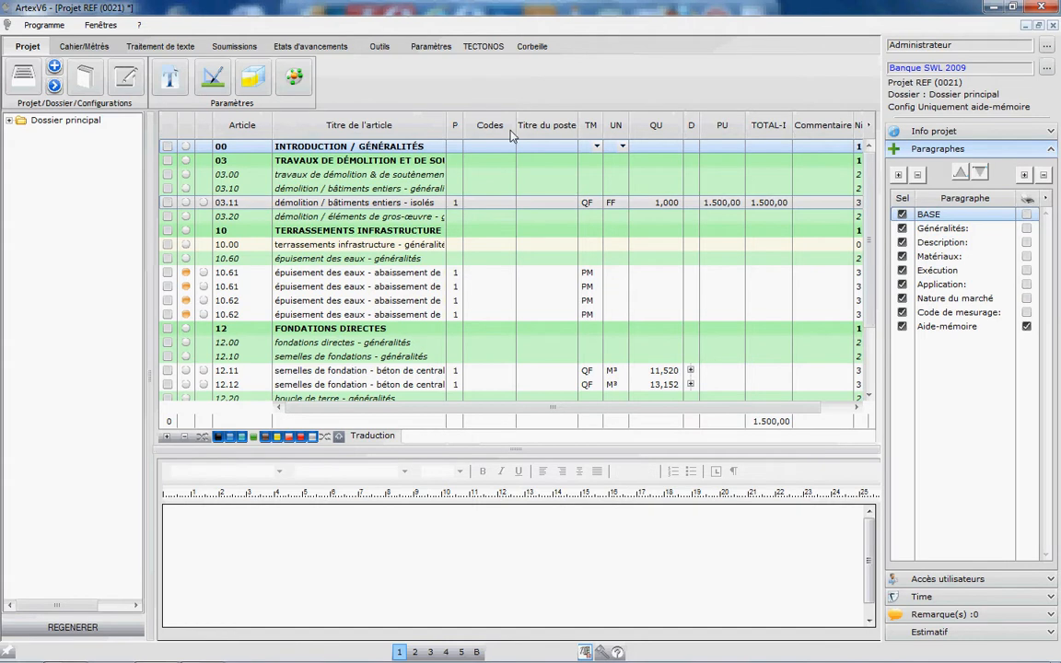
Step: Expand the main folder's Cahier des charges et métrés configurations and reselect Uniquement aide-mémoire
{"action": "left_click", "coordinate": [8, 120]}
{"action": "left_click", "coordinate": [20, 173]}
{"action": "left_click", "coordinate": [33, 187]}
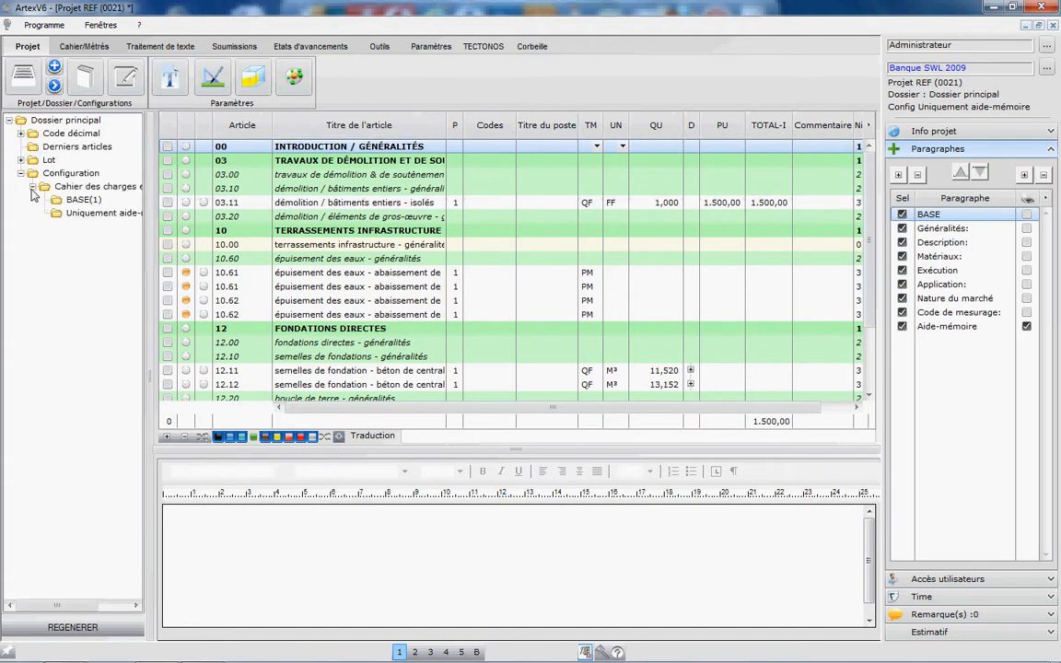
{"action": "left_click", "coordinate": [66, 214]}
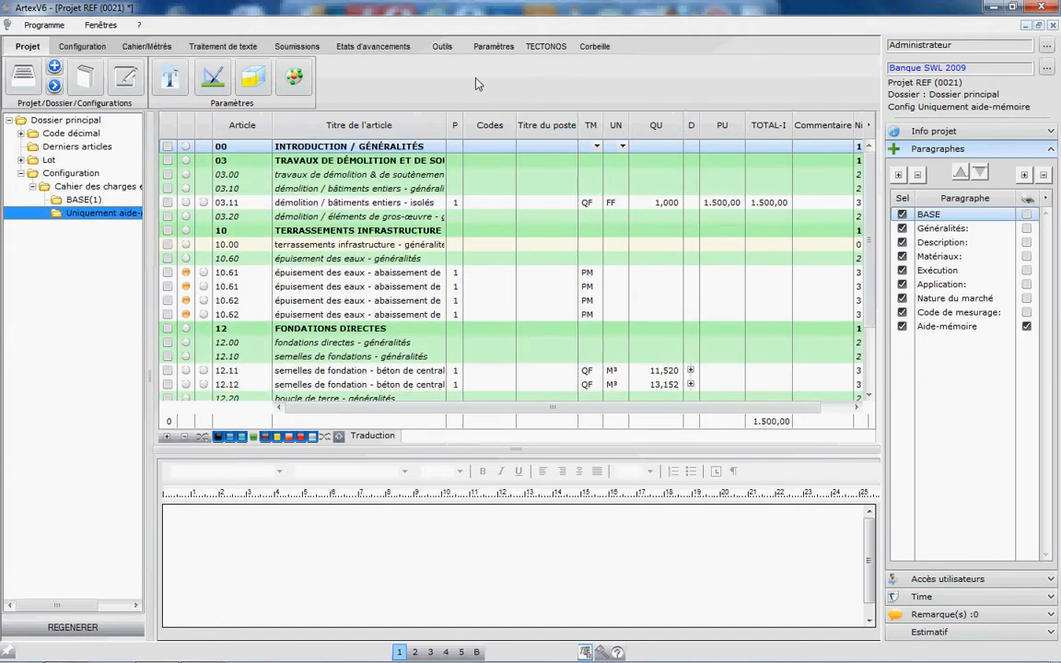
Step: Open the print setup for all displayed articles of the Uniquement aide-mémoire configuration
{"action": "left_click", "coordinate": [83, 46]}
{"action": "left_click", "coordinate": [700, 75]}
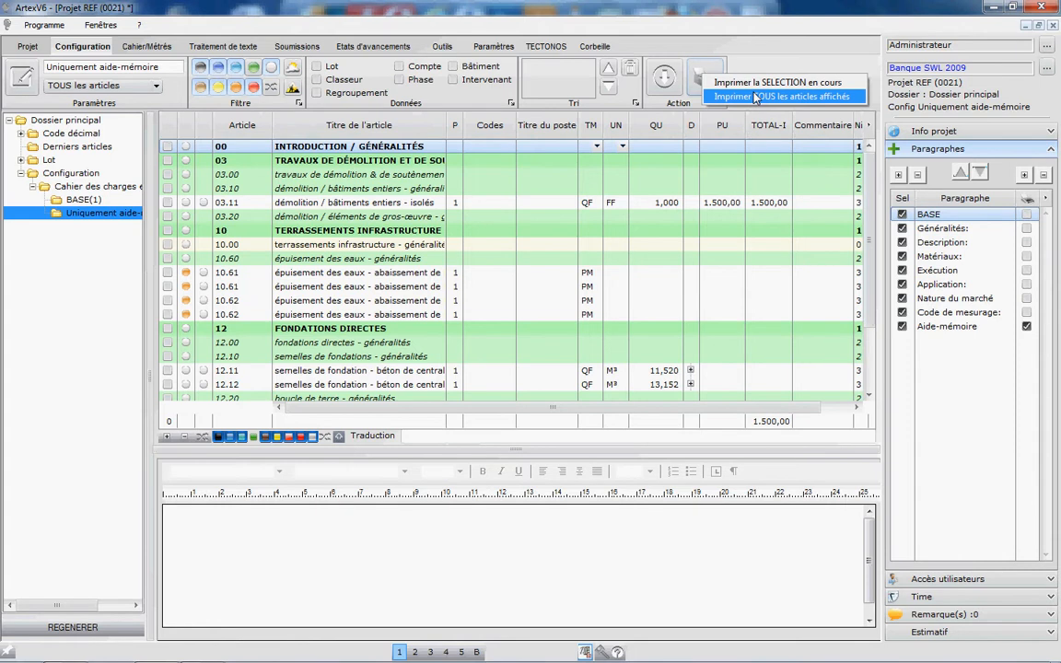
{"action": "left_click", "coordinate": [755, 97]}
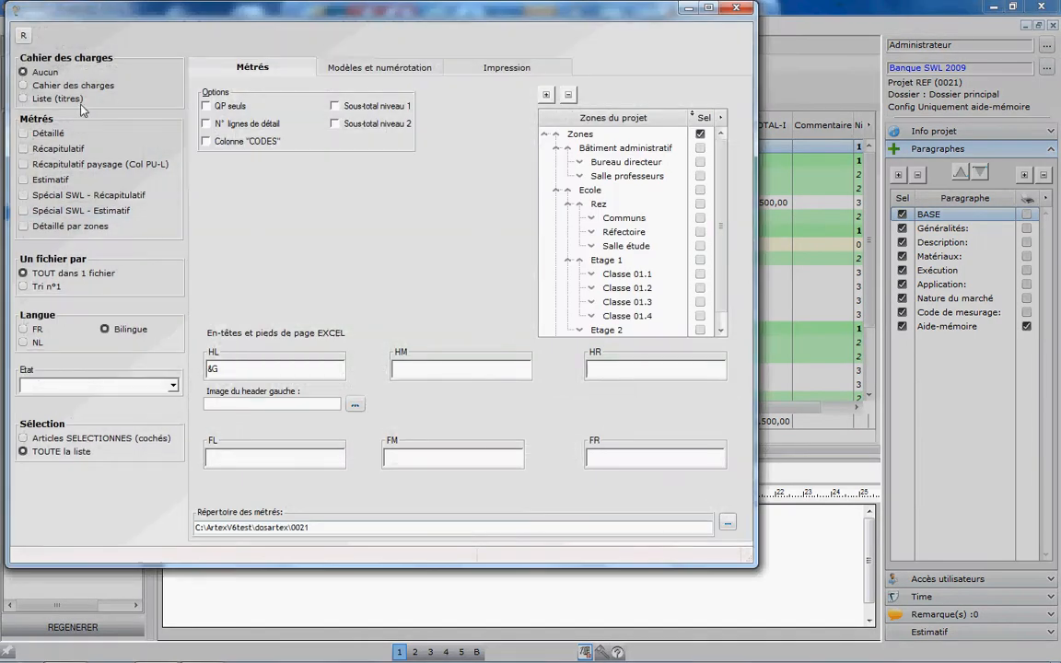
Step: Print the Cahier des charges for the whole list with the language set to FR only
{"action": "left_click", "coordinate": [60, 87]}
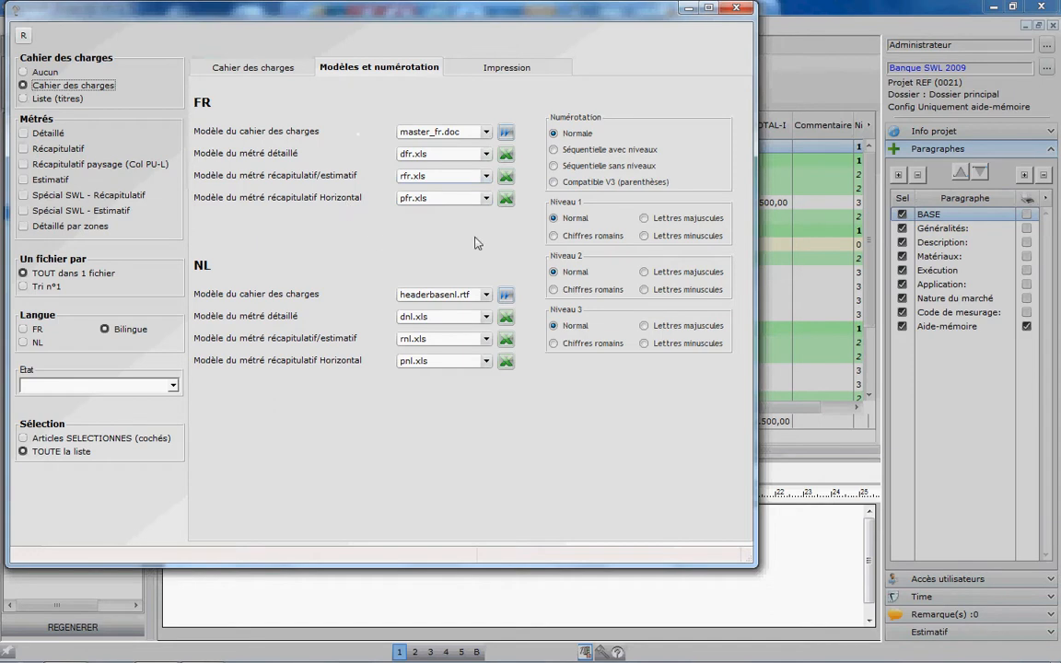
{"action": "left_click", "coordinate": [564, 74]}
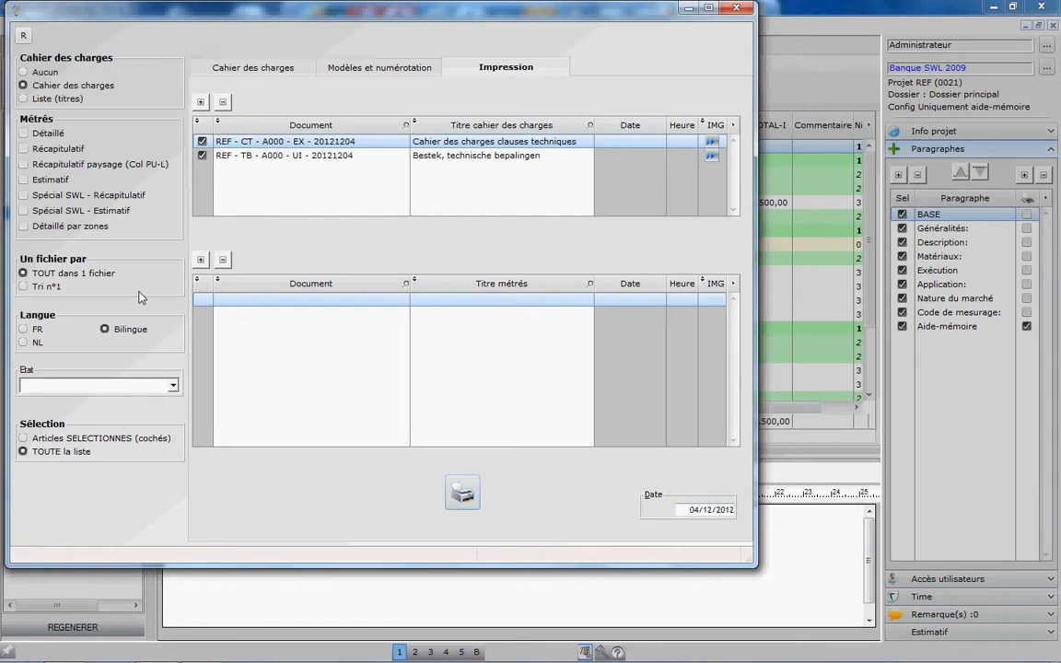
{"action": "left_click", "coordinate": [24, 329]}
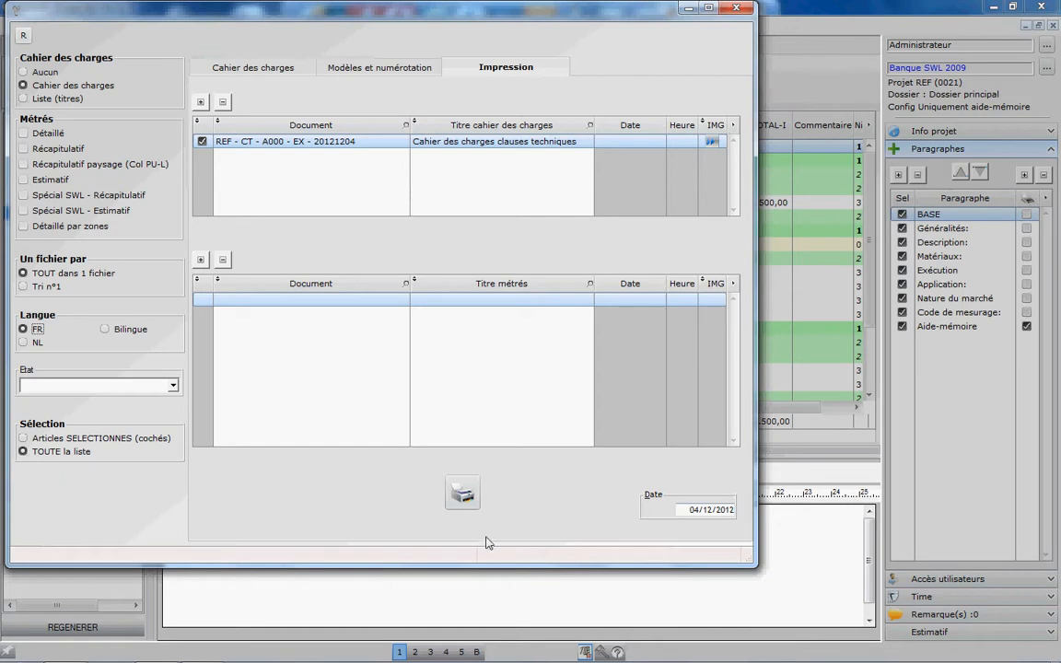
{"action": "left_click", "coordinate": [458, 494]}
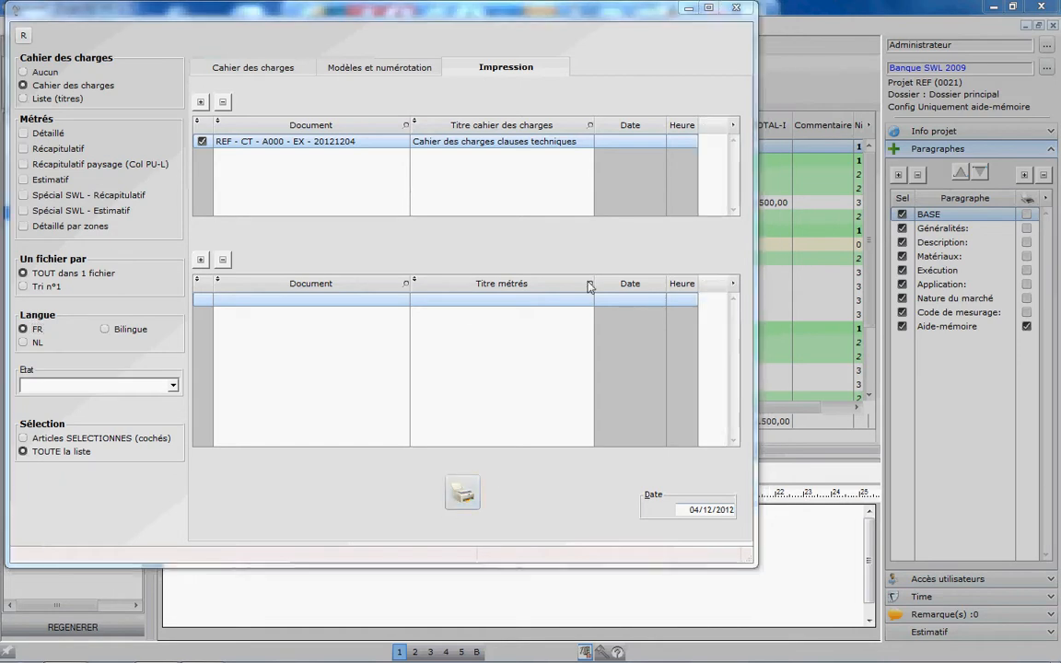
{"action": "left_click", "coordinate": [507, 393]}
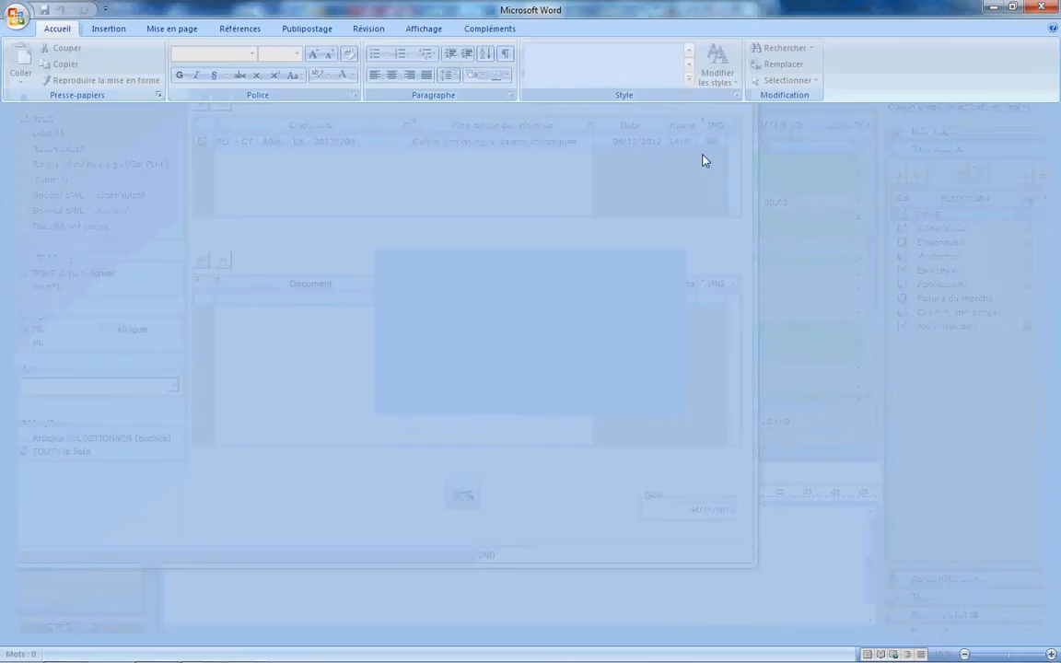
Step: Examine the generated cahier spécial des charges in Word, from its cover page through the article listing
{"action": "scroll", "coordinate": [517, 273], "scroll_direction": "down", "scroll_amount": 20}
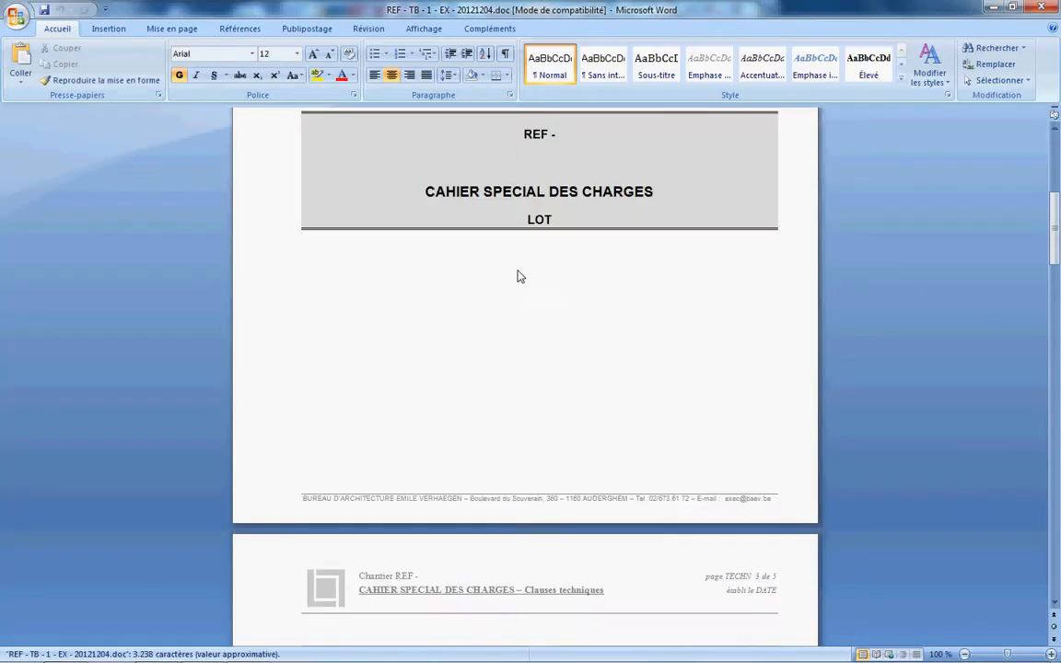
{"action": "scroll", "coordinate": [511, 281], "scroll_direction": "down", "scroll_amount": 20}
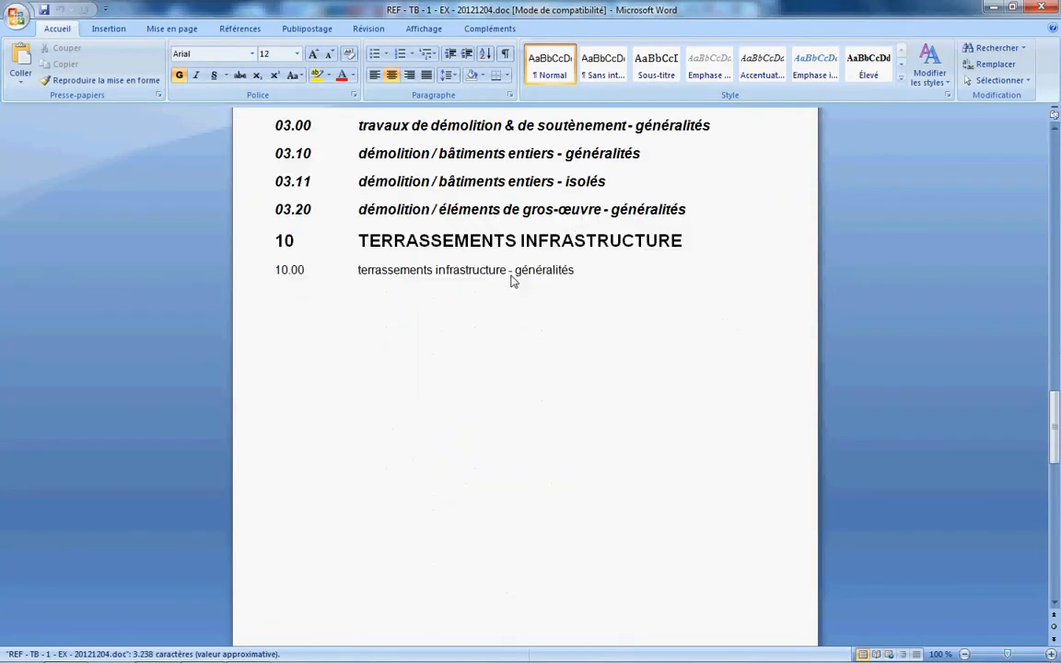
{"action": "scroll", "coordinate": [516, 282], "scroll_direction": "down", "scroll_amount": 5}
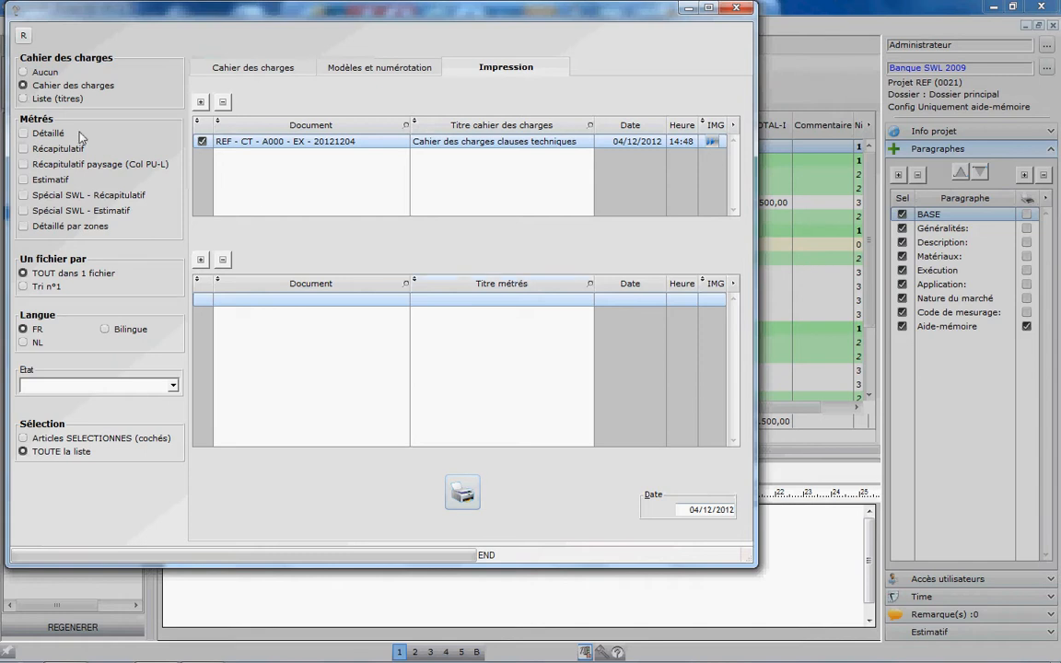
Step: Add the Détaillé, Récapitulatif and Estimatif métrés to the documents for printing
{"action": "left_click", "coordinate": [48, 132]}
{"action": "left_click", "coordinate": [44, 148]}
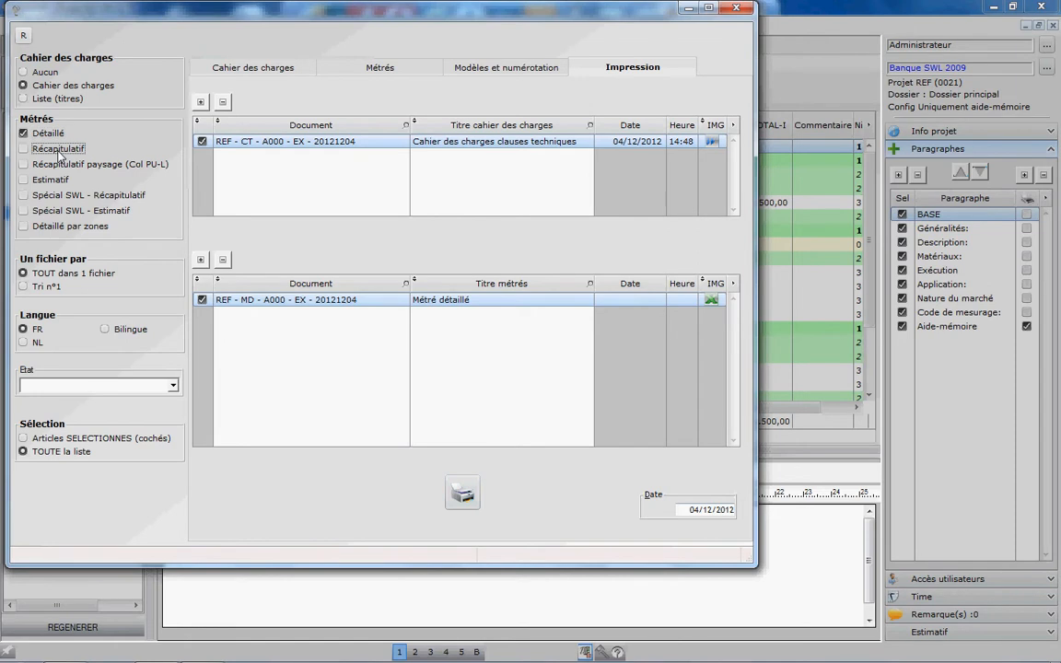
{"action": "left_click", "coordinate": [42, 179]}
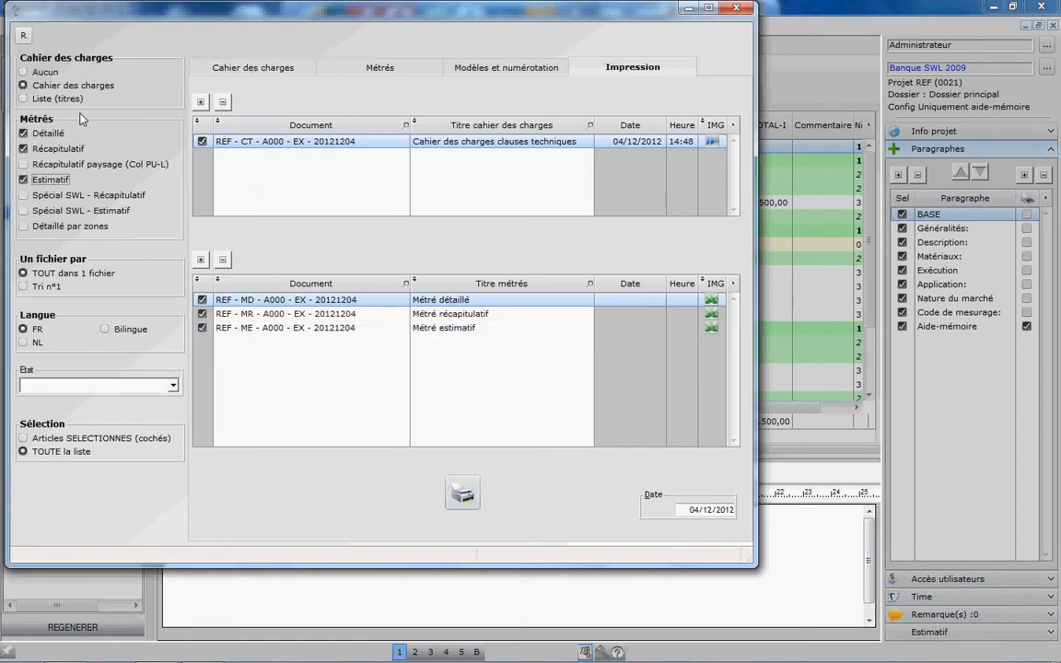
Step: Review the Cahier des charges print settings and include all project zones in the métrés
{"action": "left_click", "coordinate": [204, 67]}
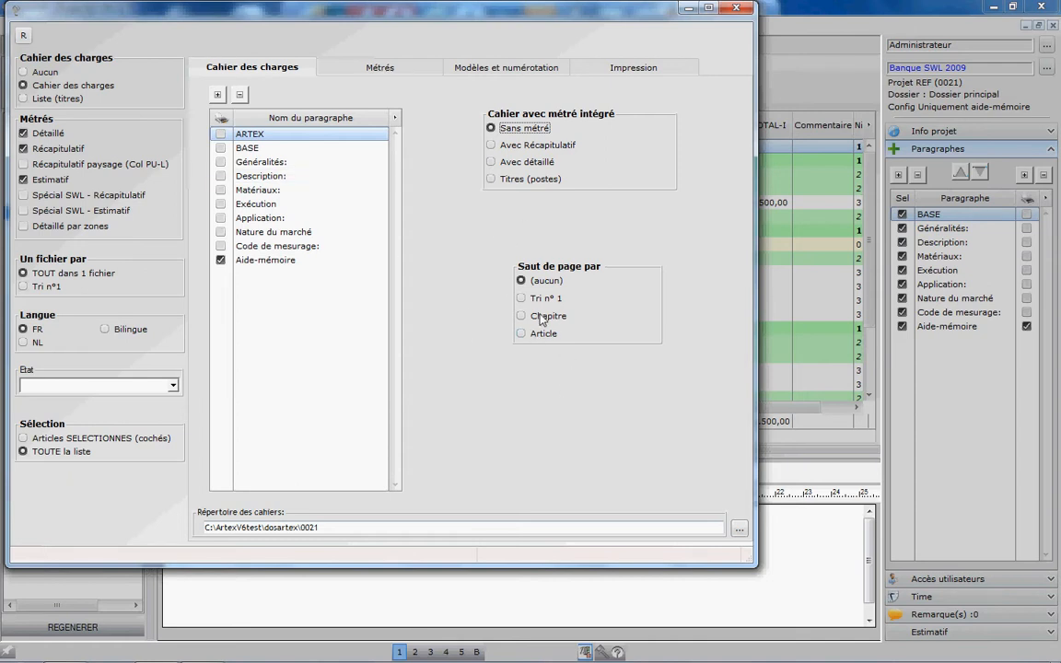
{"action": "left_click", "coordinate": [379, 70]}
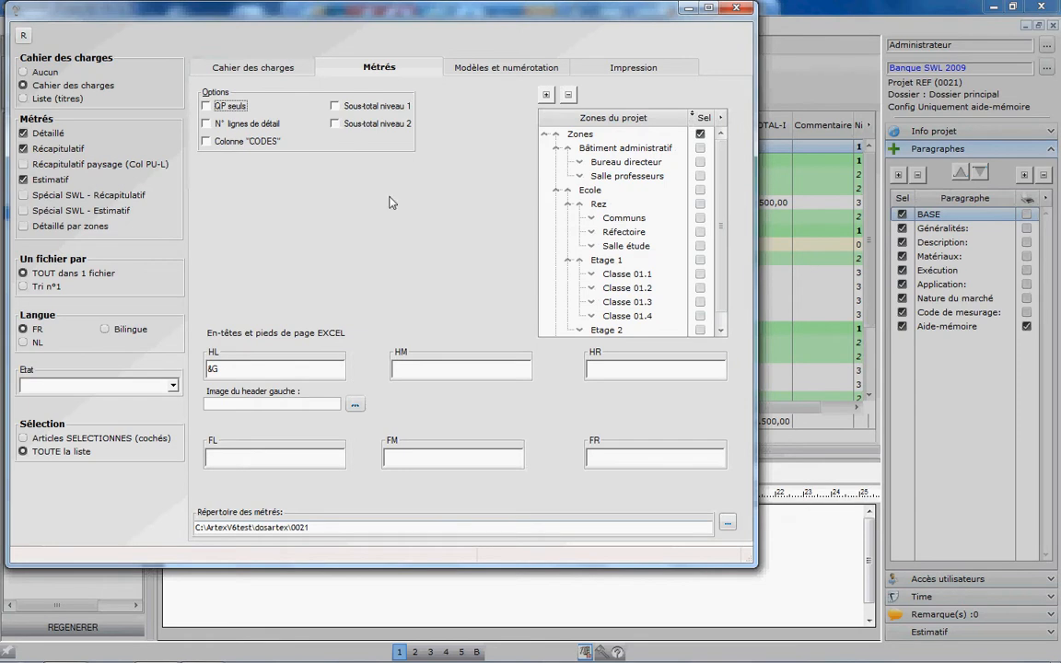
{"action": "left_click", "coordinate": [546, 95]}
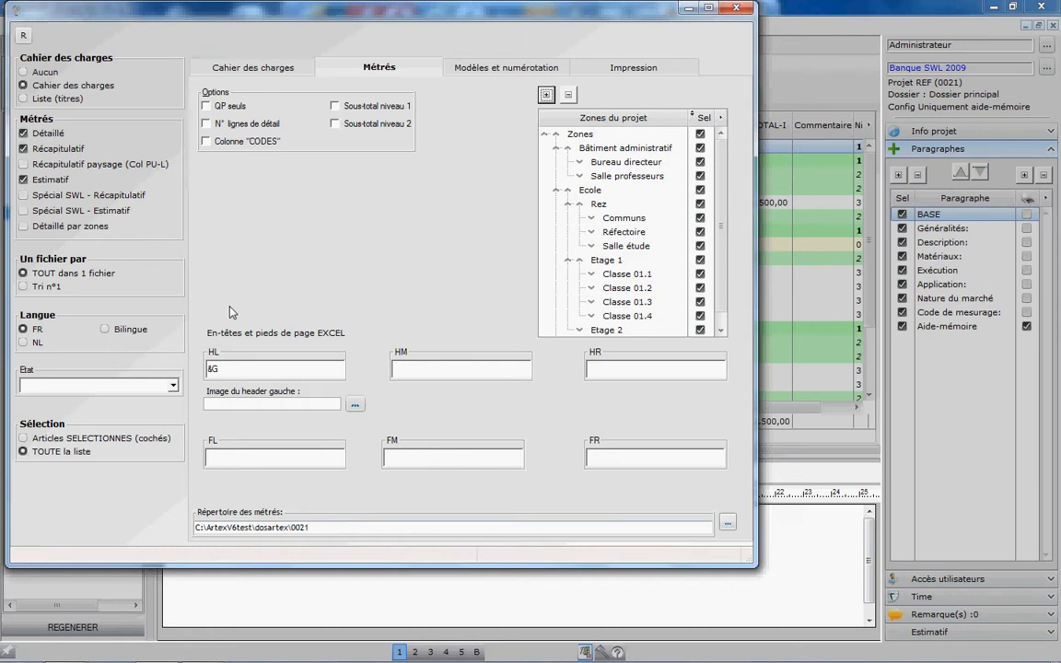
Step: Review the master_fr.doc cahier des charges template, try Séquentielle sans niveaux numbering, and restore Normale numbering
{"action": "left_click", "coordinate": [507, 68]}
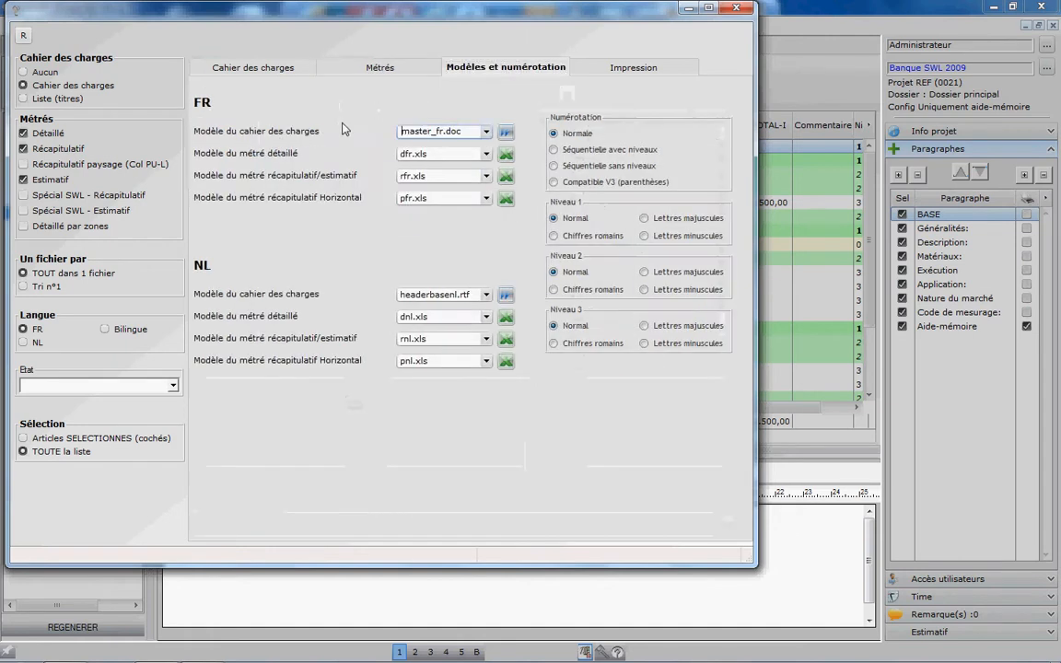
{"action": "left_click", "coordinate": [506, 134]}
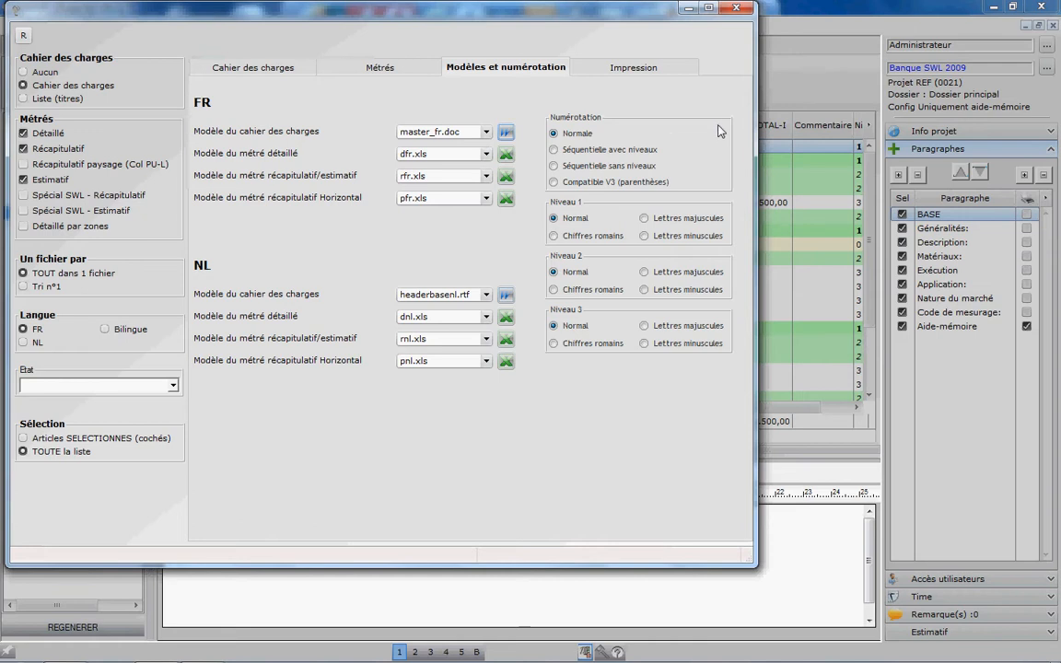
{"action": "left_click", "coordinate": [569, 167]}
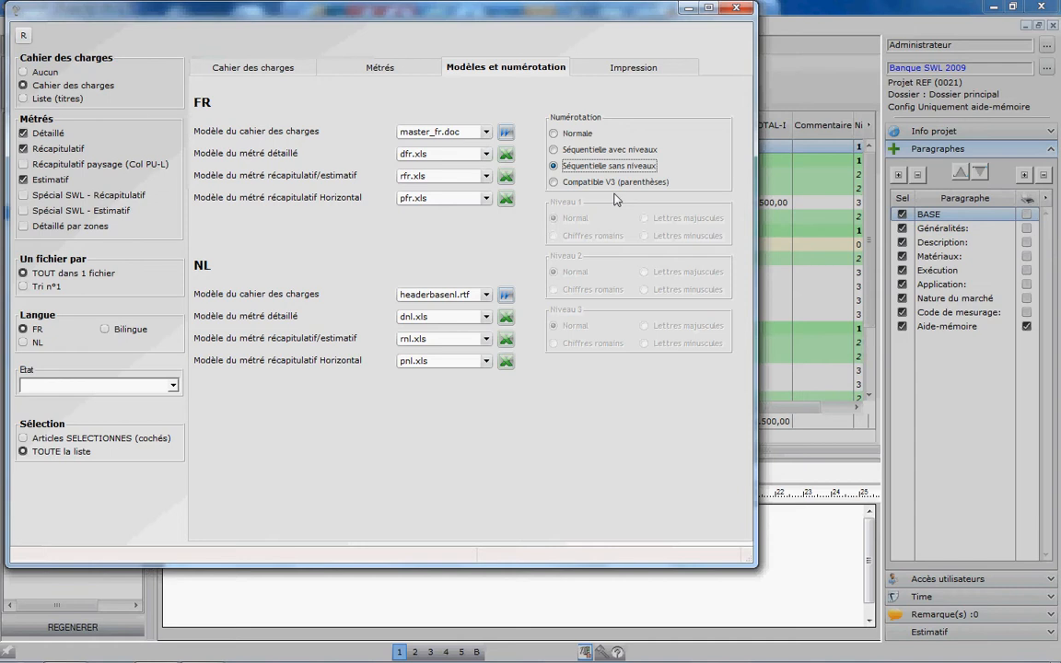
{"action": "left_click", "coordinate": [554, 134]}
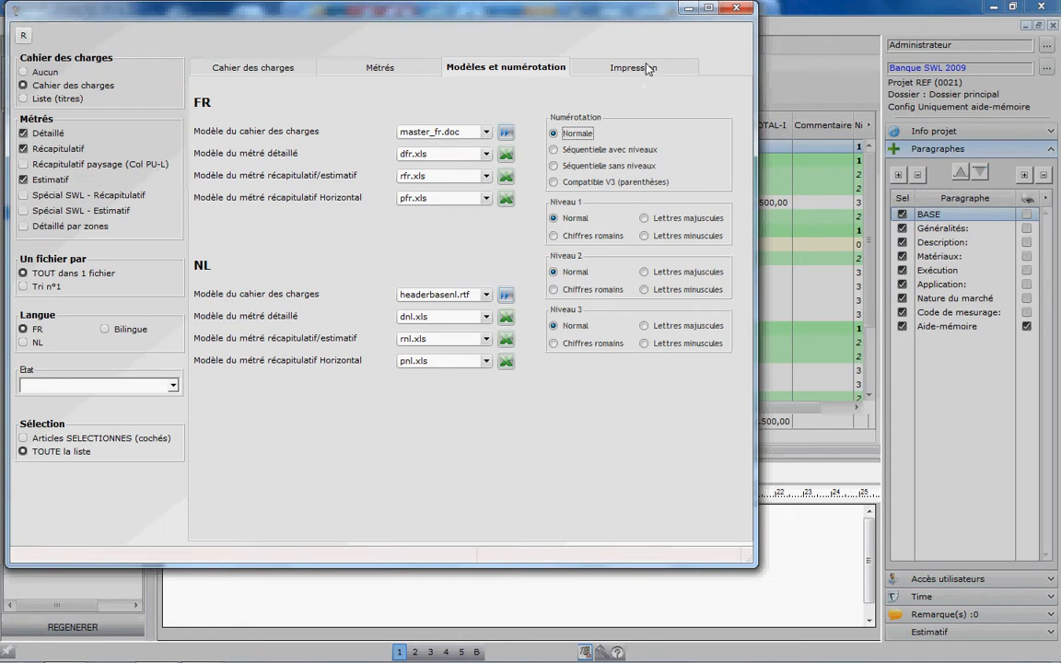
Step: Review the documents to generate, decline their generation, switch the language to Bilingue, and close the print settings
{"action": "left_click", "coordinate": [590, 64]}
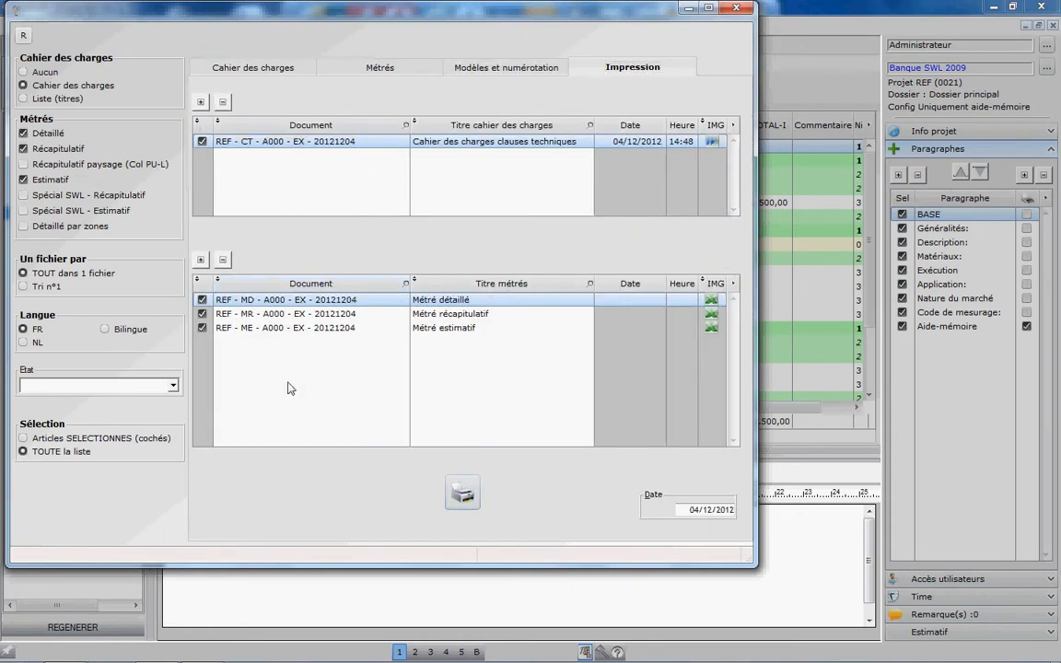
{"action": "left_click", "coordinate": [462, 493]}
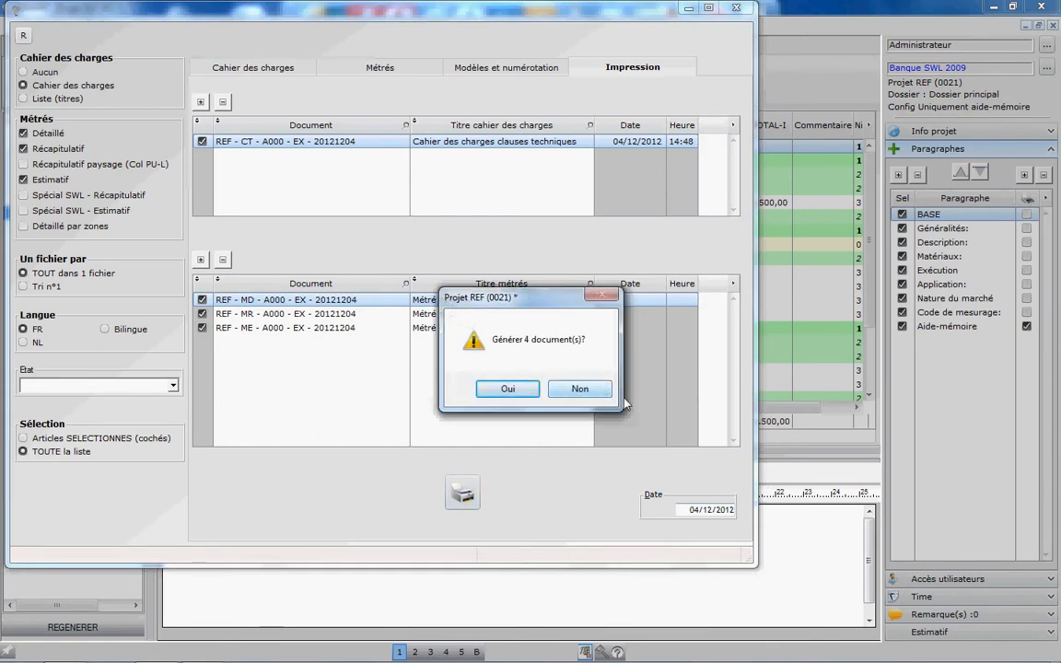
{"action": "left_click", "coordinate": [594, 390]}
{"action": "left_click", "coordinate": [107, 328]}
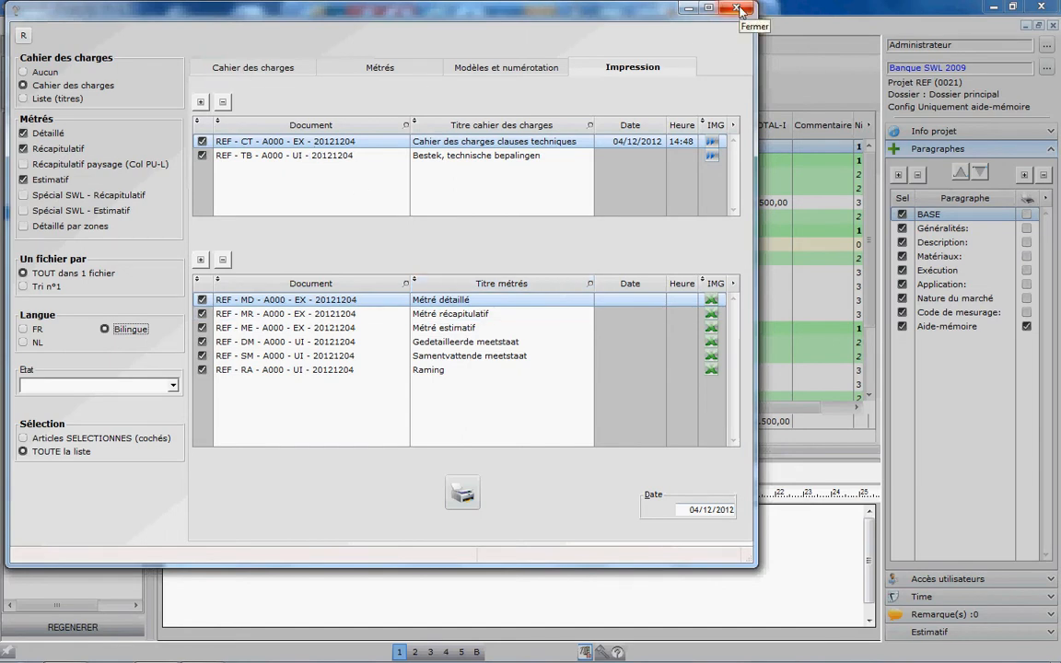
{"action": "left_click", "coordinate": [737, 8]}
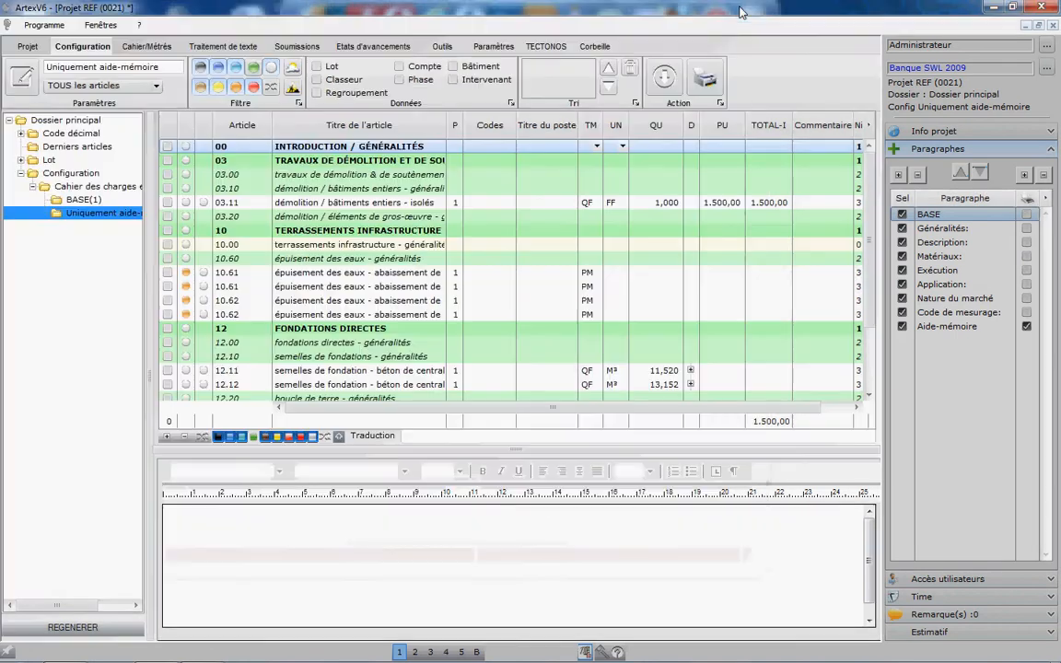
Step: Load the article list of the BASE configuration and display the texts of article 03.11 and the first 10.61 article
{"action": "left_click", "coordinate": [87, 200]}
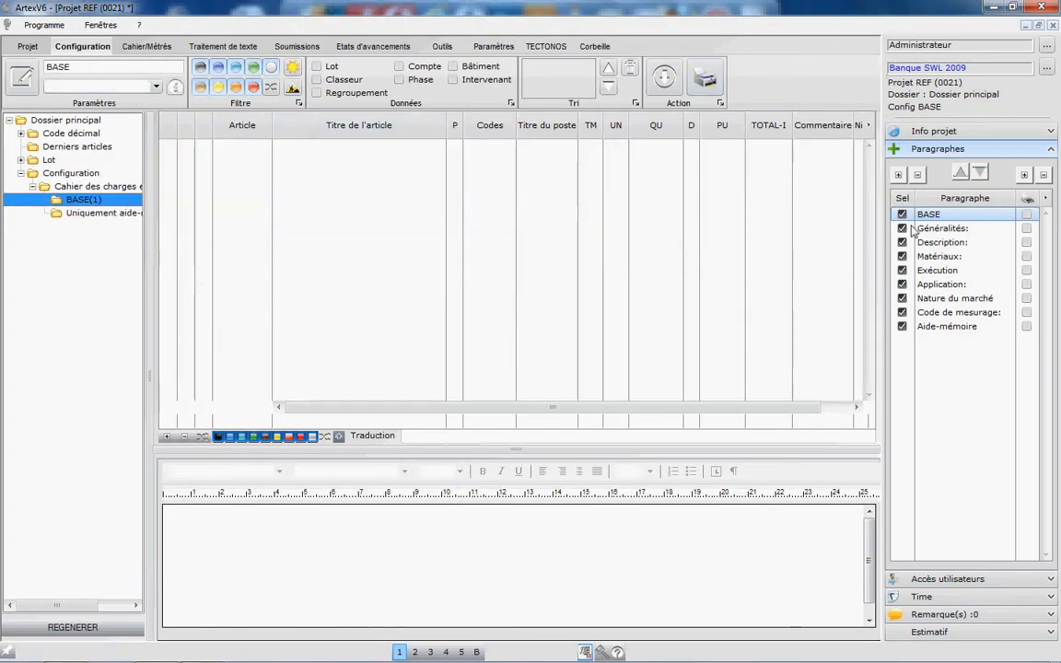
{"action": "left_click", "coordinate": [97, 213]}
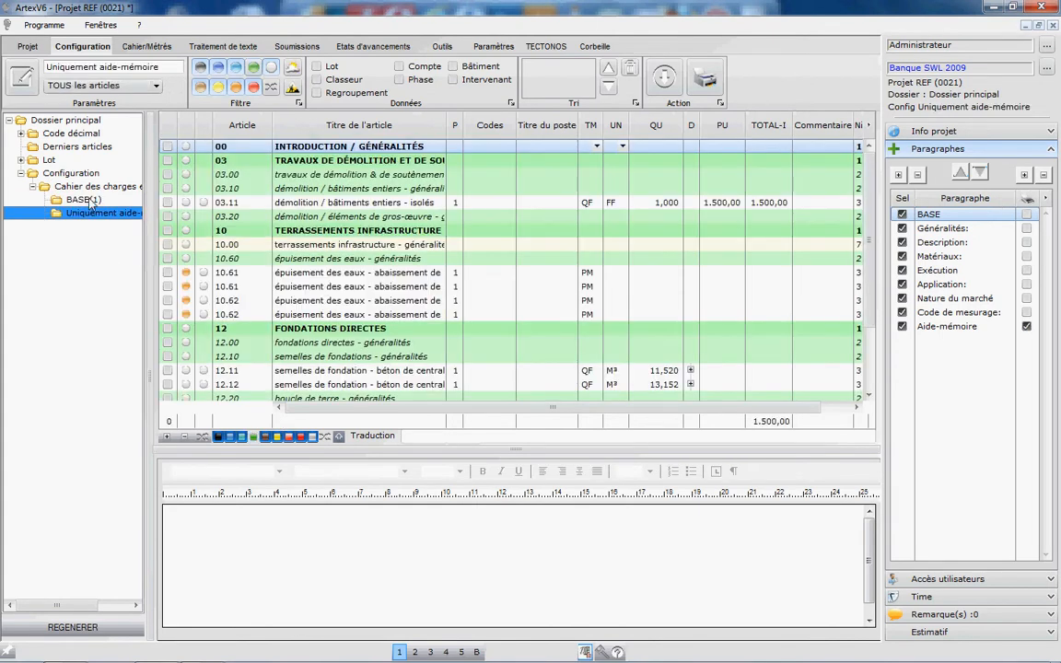
{"action": "left_click", "coordinate": [81, 198]}
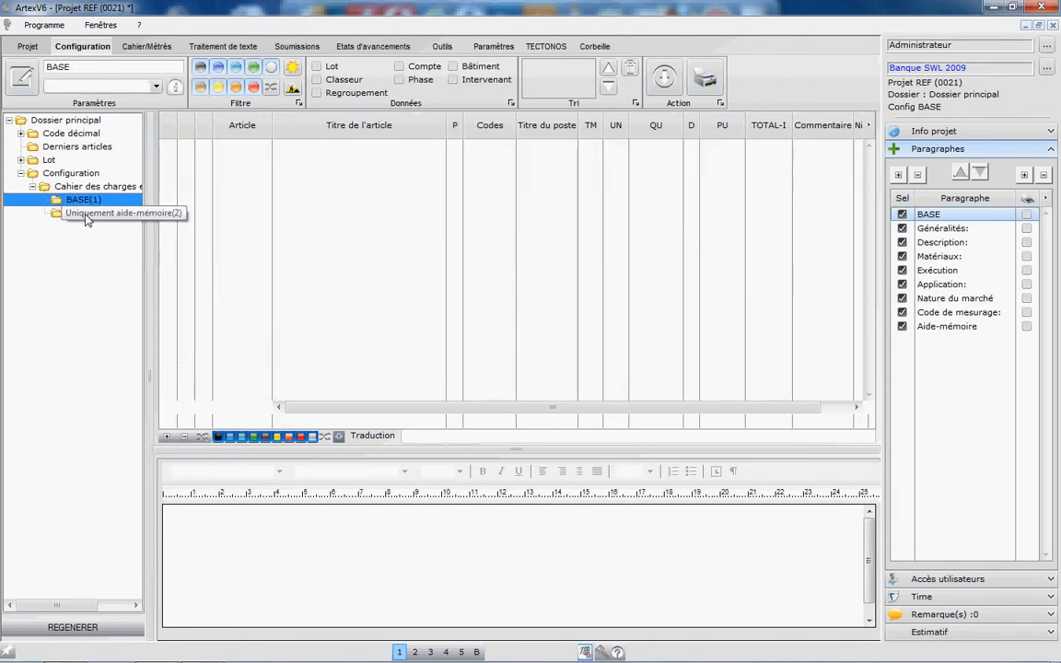
{"action": "left_click", "coordinate": [293, 68]}
{"action": "left_click", "coordinate": [372, 219]}
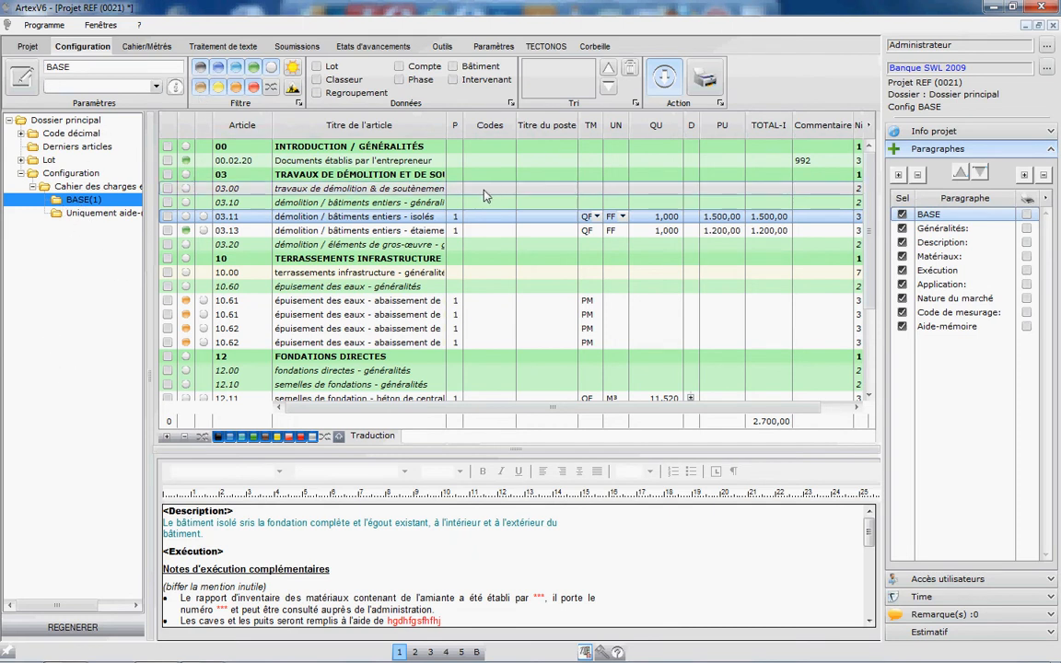
{"action": "left_click", "coordinate": [391, 302]}
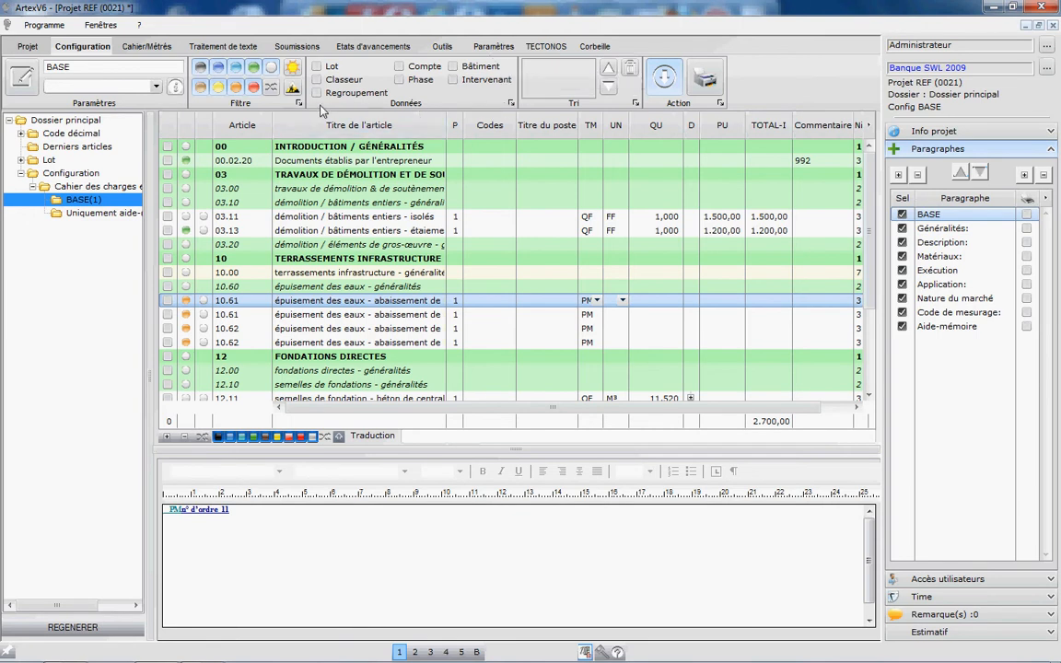
Step: Bring up the Outils functions for articles and postes and expand the Lot folder in the project tree
{"action": "left_click", "coordinate": [146, 46]}
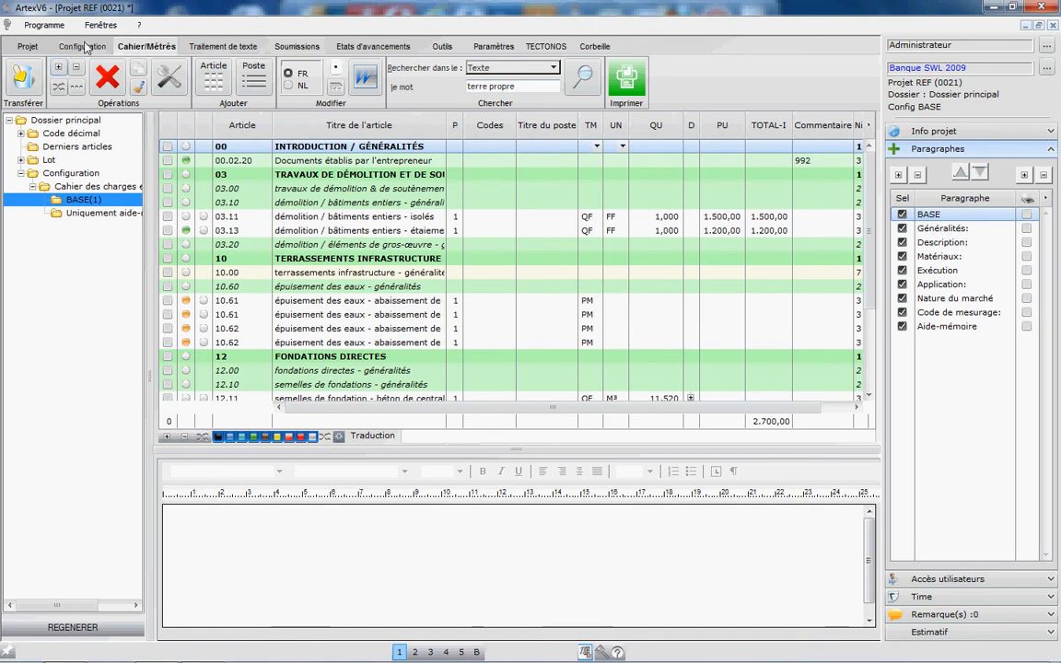
{"action": "left_click", "coordinate": [442, 45]}
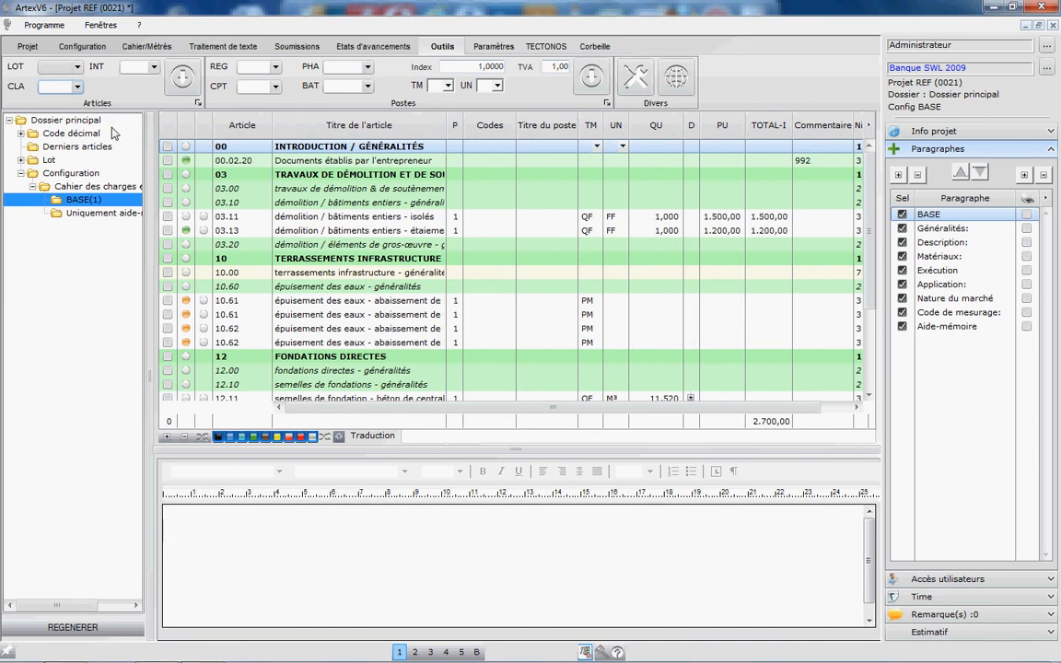
{"action": "left_click", "coordinate": [21, 160]}
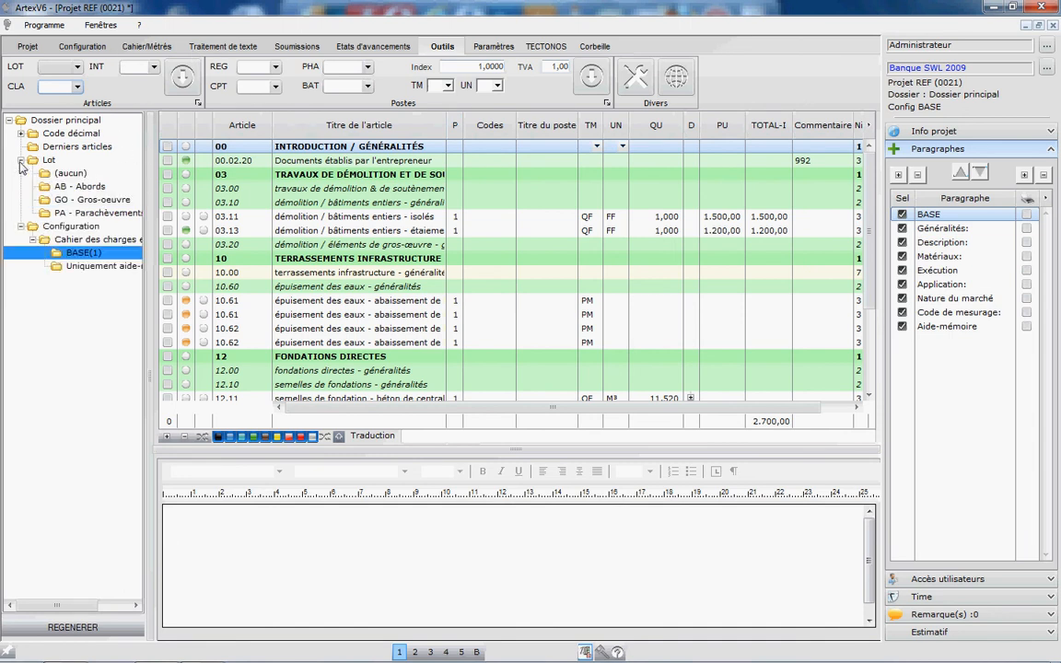